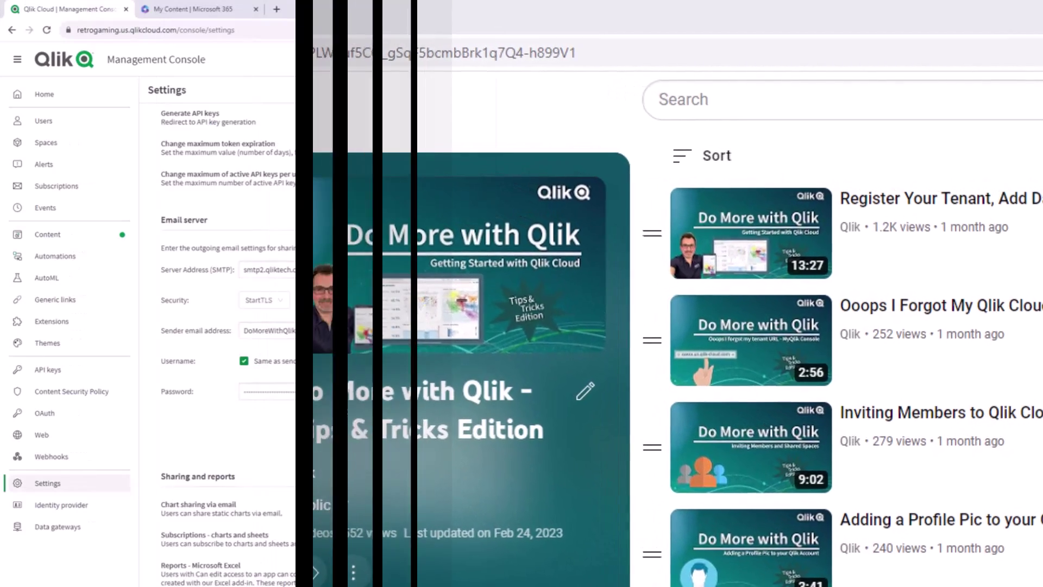
Scroll down the Reporting Recipients page to see the single listed recipient
scroll(1017, 391, down, 10)
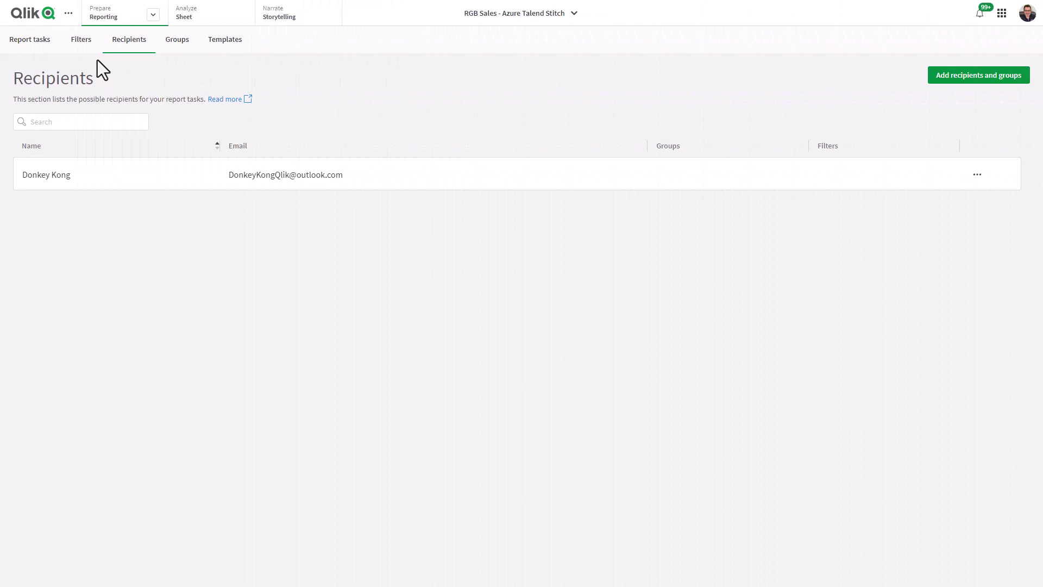
Switch from Recipients to the Report tasks list in Reporting
click(27, 42)
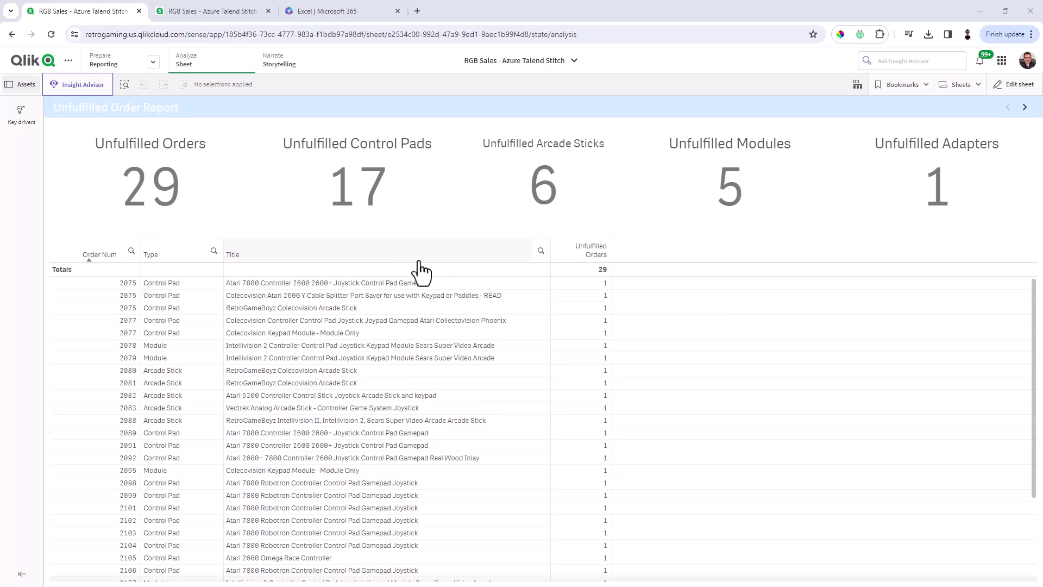
right_click(317, 344)
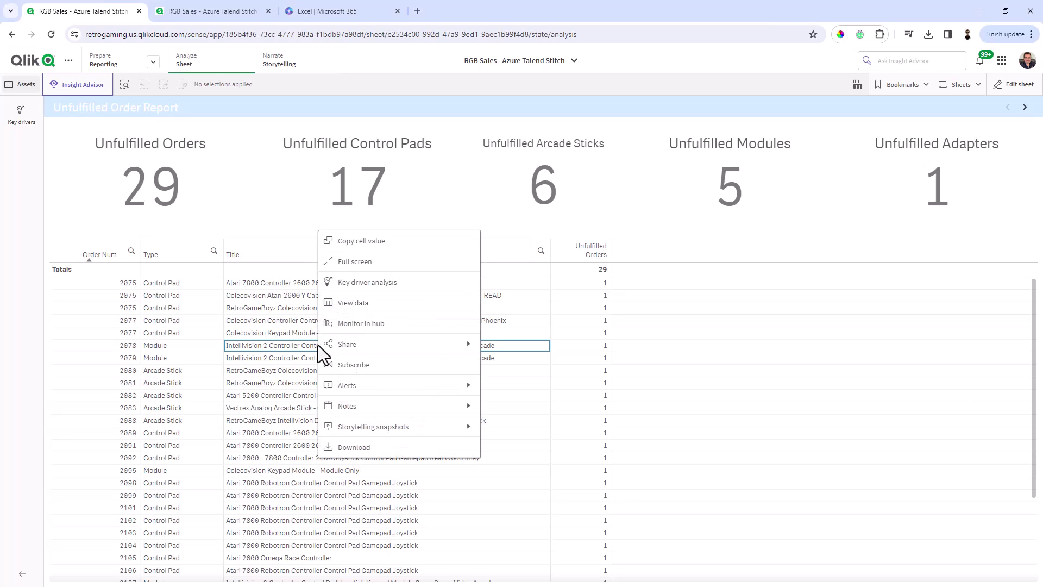
click(353, 365)
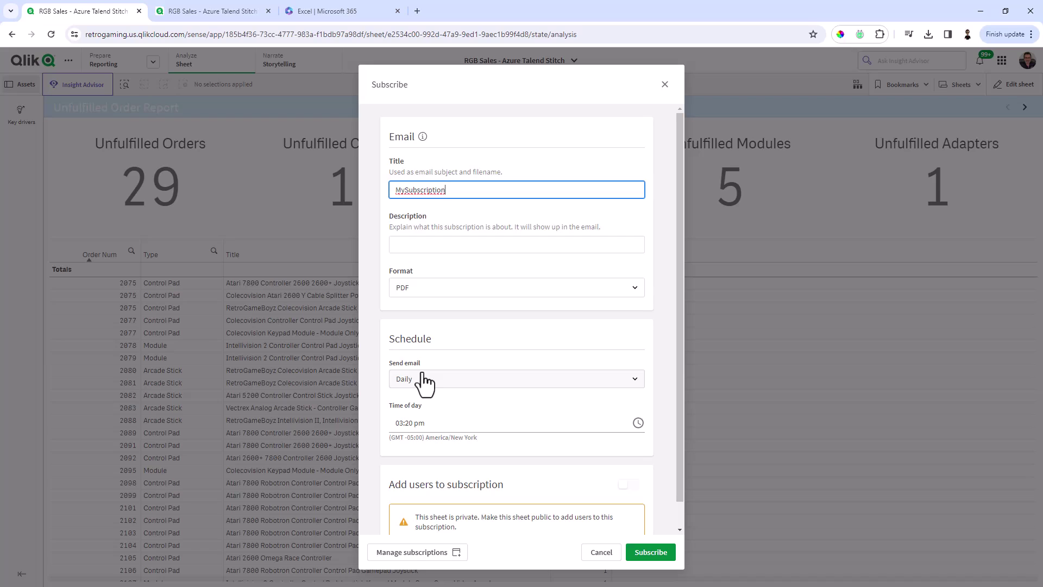
click(598, 552)
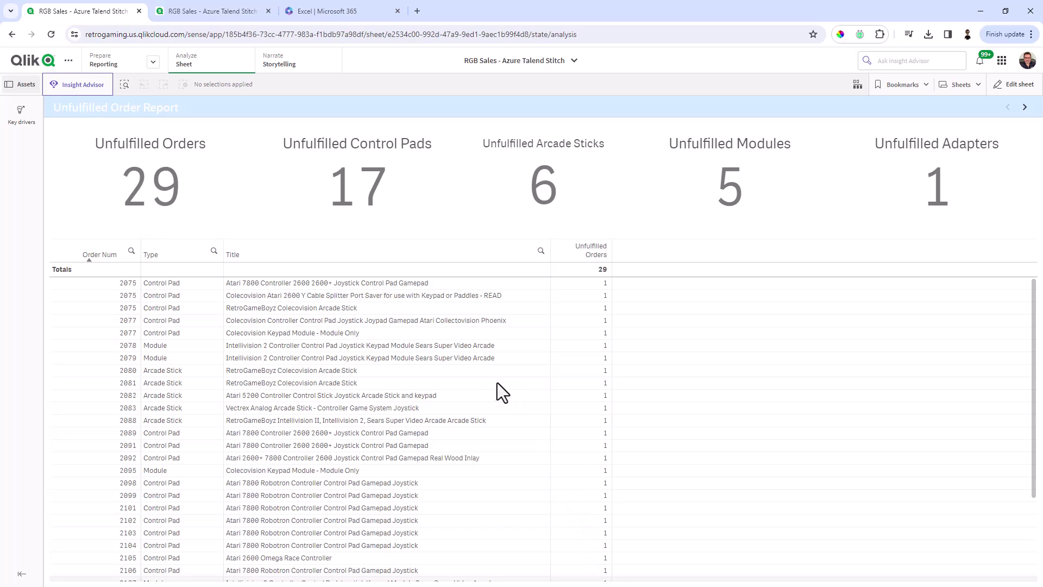
Go to the app's Reporting area from the Prepare menu
click(153, 62)
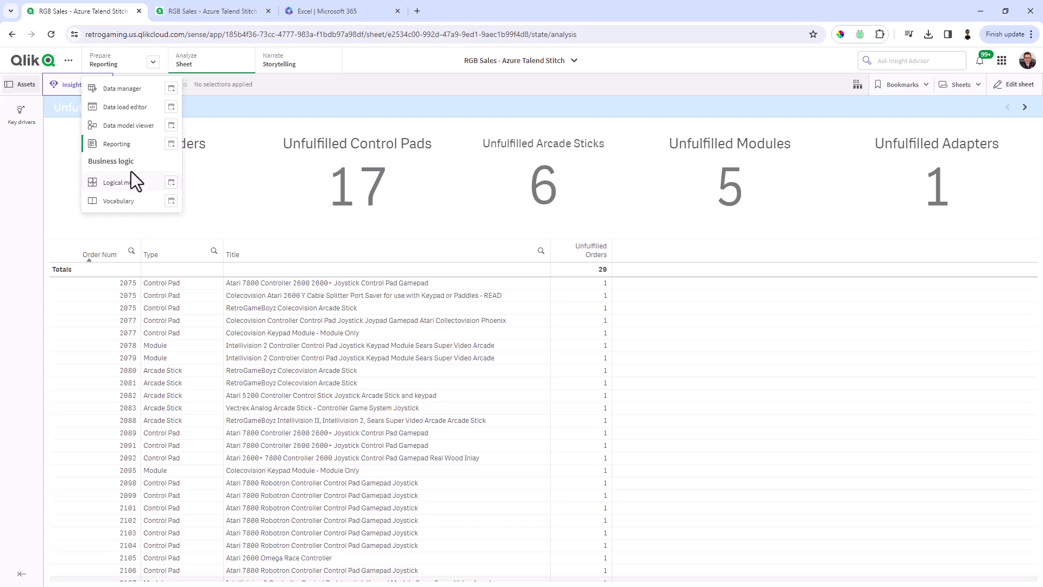
click(129, 146)
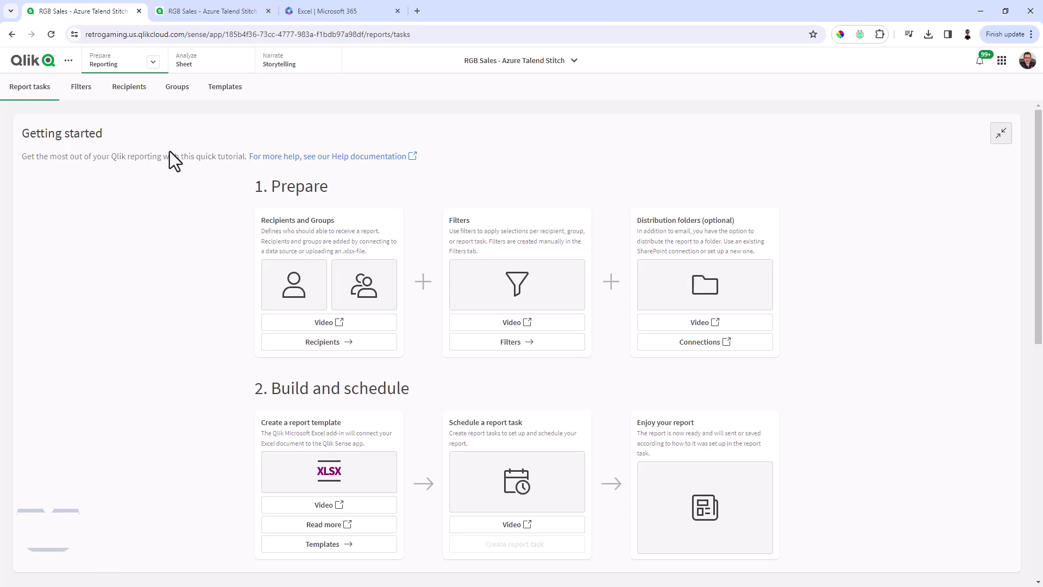
On Recipients, start uploading a new recipients version (.xlsx) and browse for the file
click(136, 89)
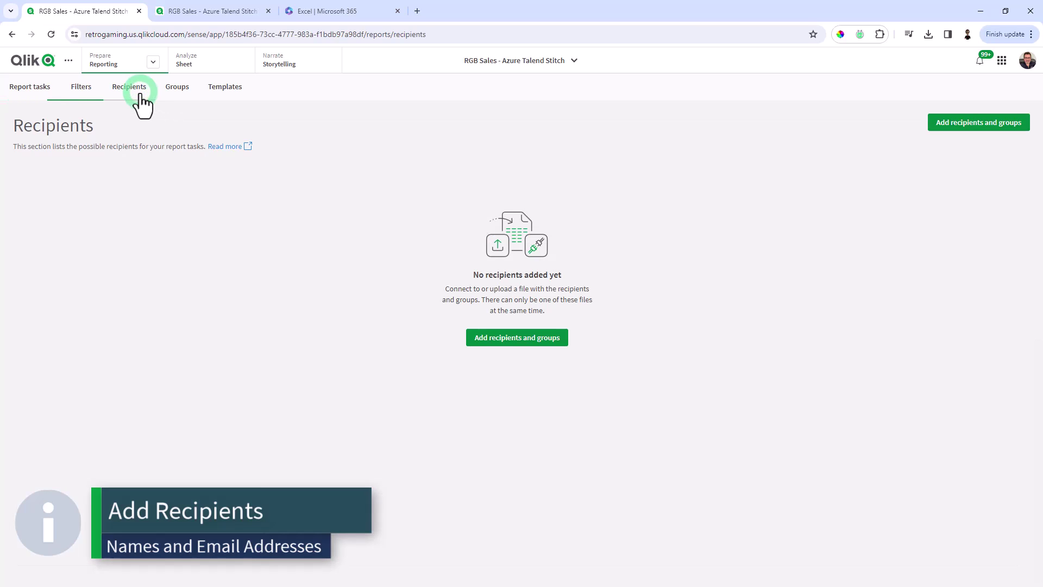
click(490, 342)
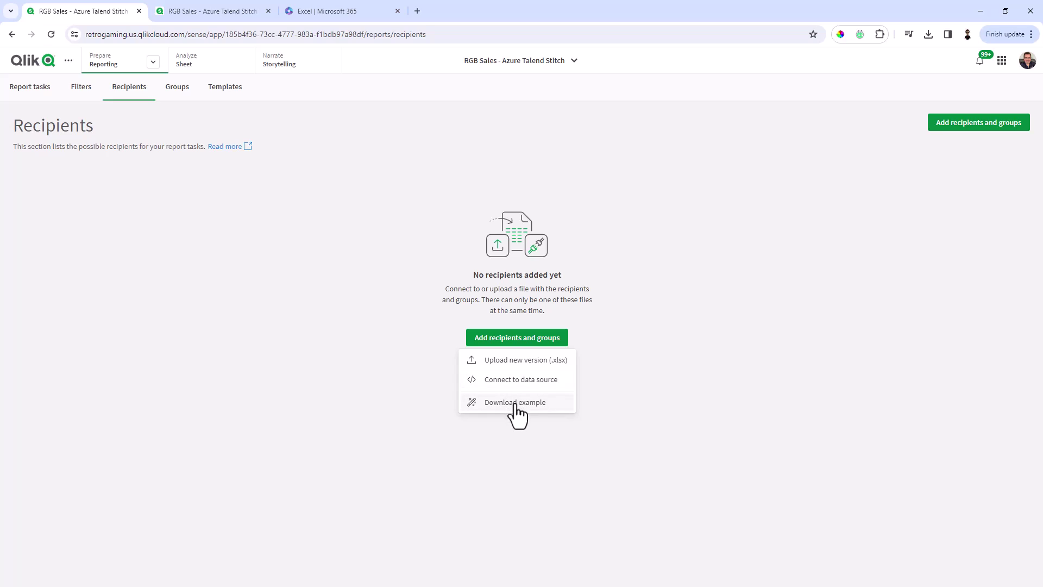
click(508, 361)
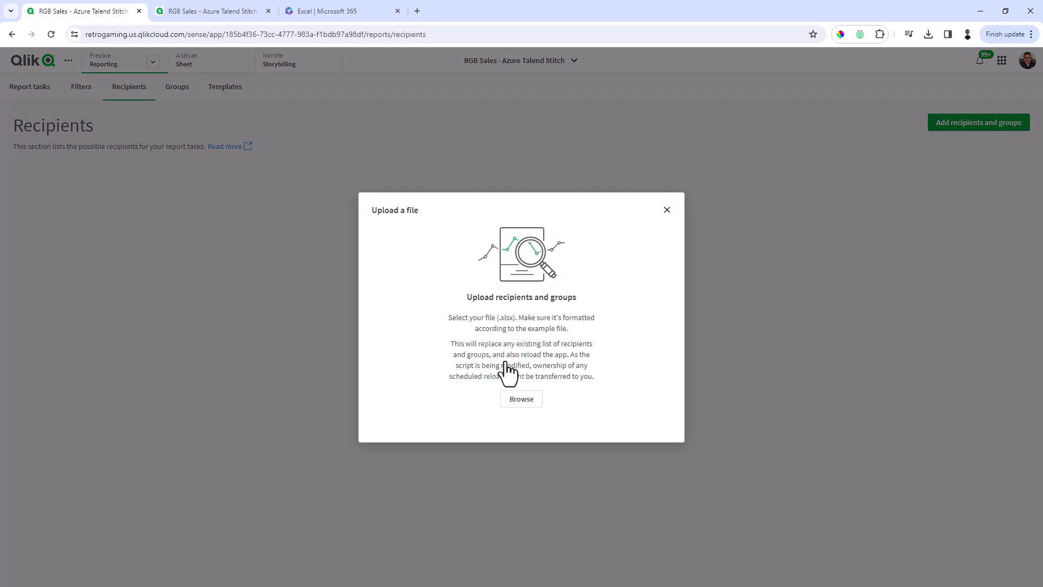
click(527, 399)
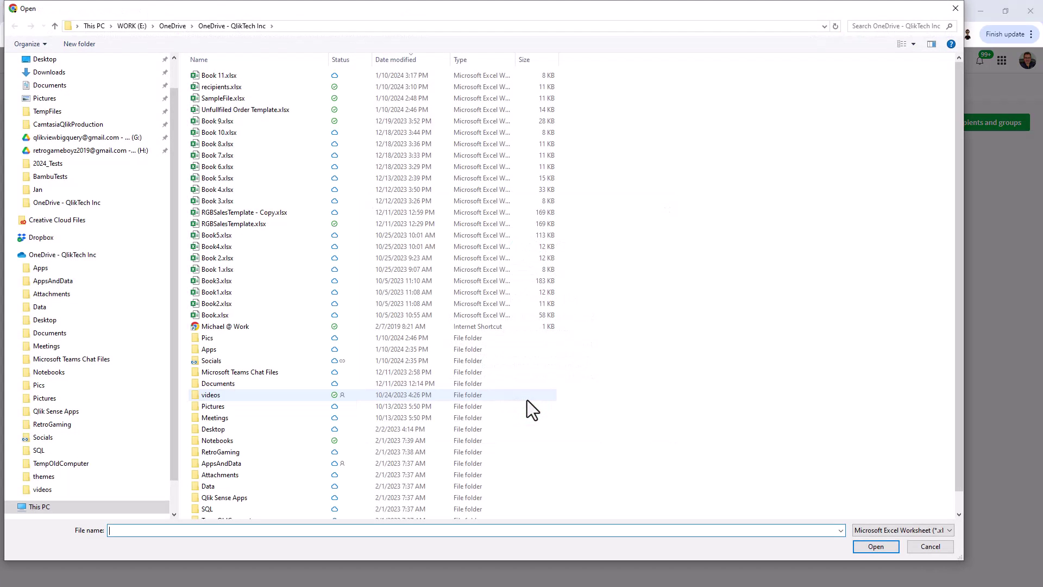
Open recipients.xlsx in Excel from the file picker to inspect it
click(291, 85)
right_click(291, 87)
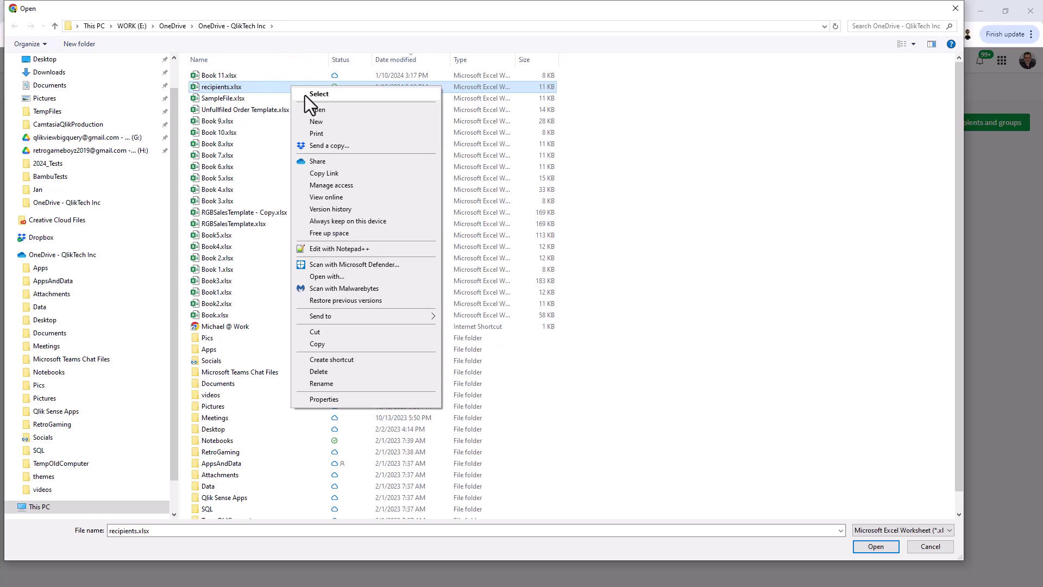
click(318, 109)
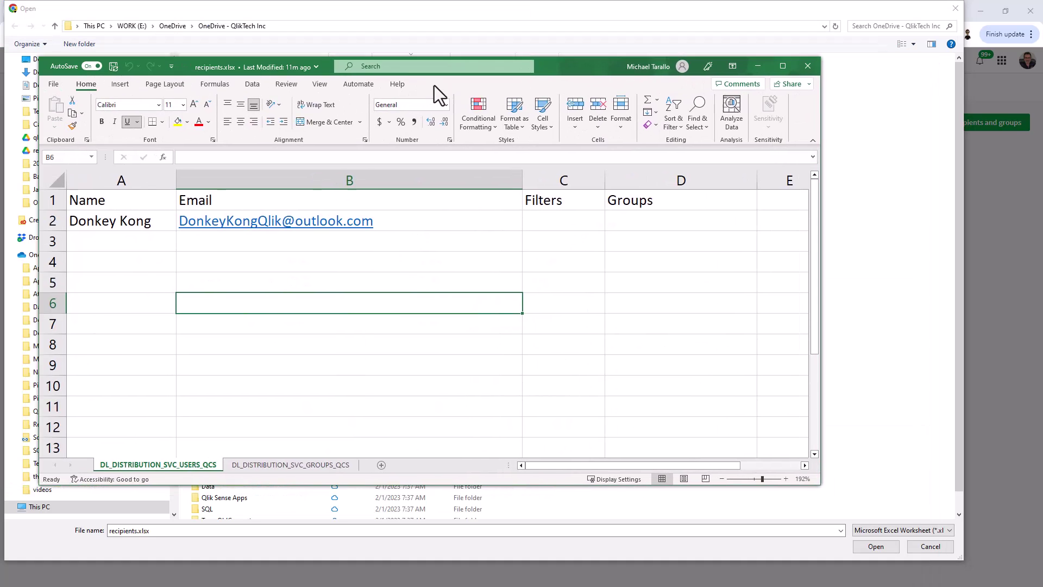
Check the workbook's USERS and GROUPS sheets, close Excel, and upload recipients.xlsx
drag(435, 86, 515, 96)
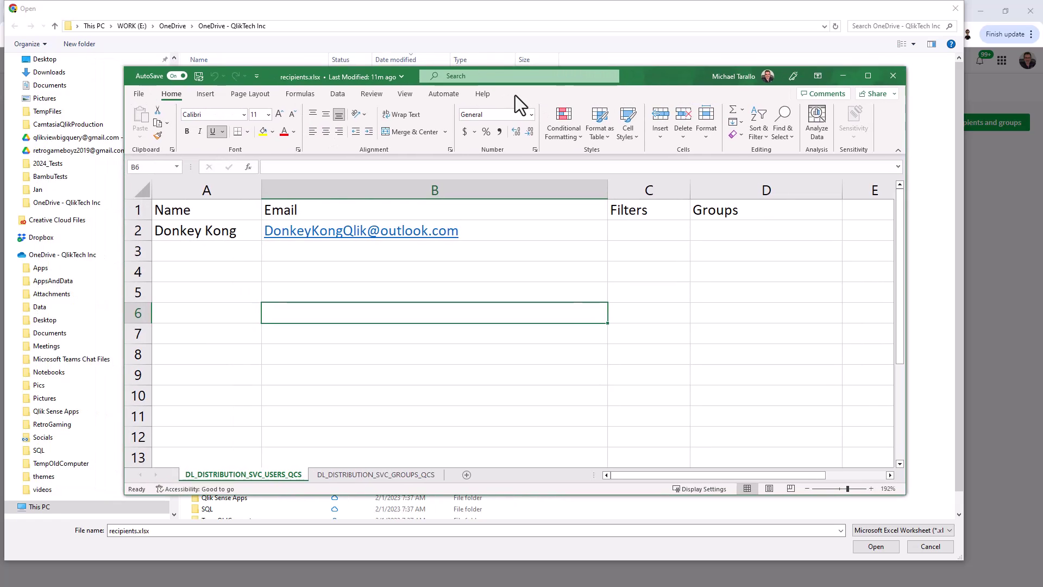
click(328, 474)
click(294, 474)
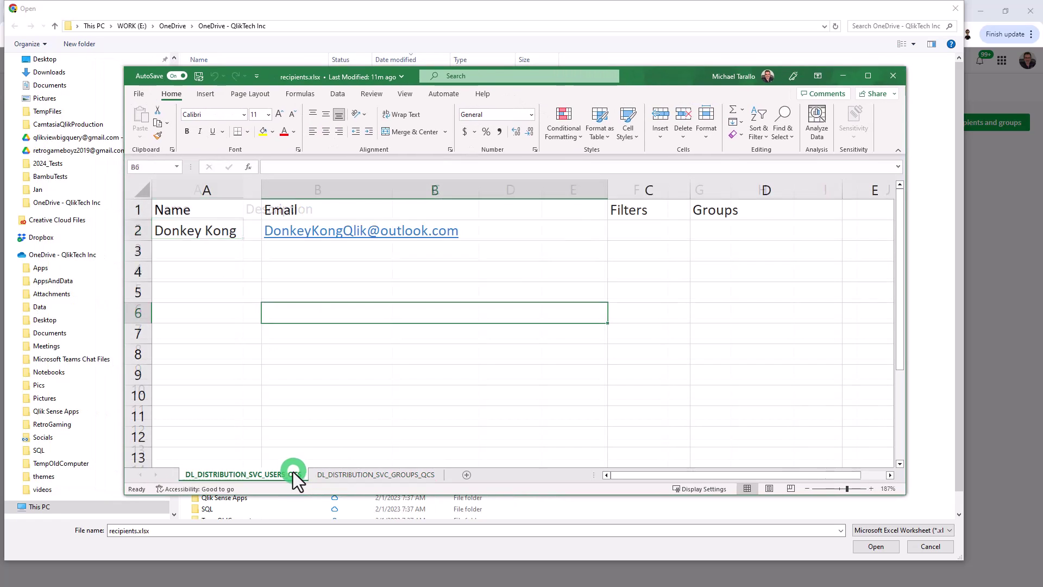
click(353, 474)
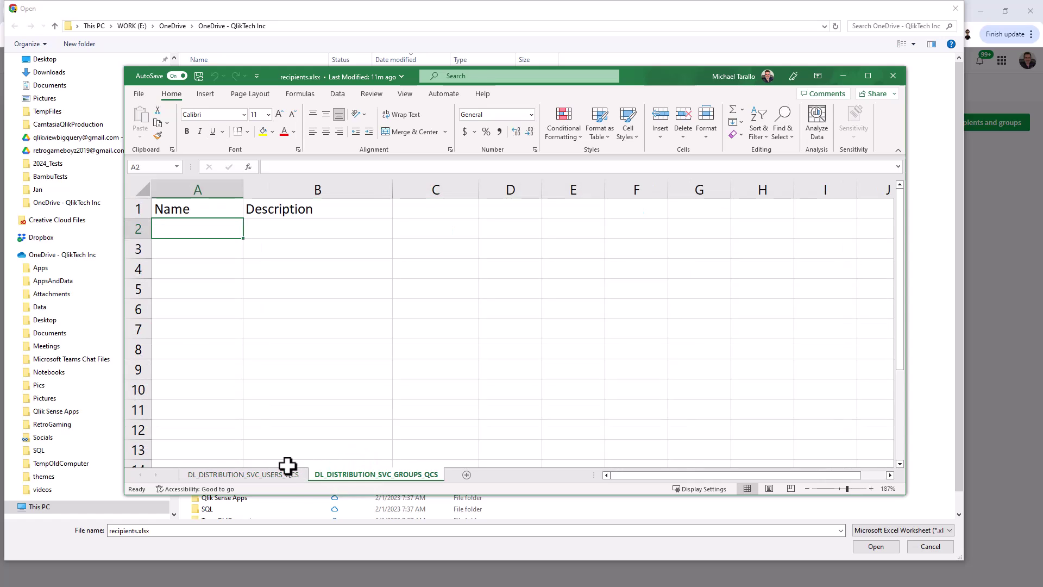
click(295, 475)
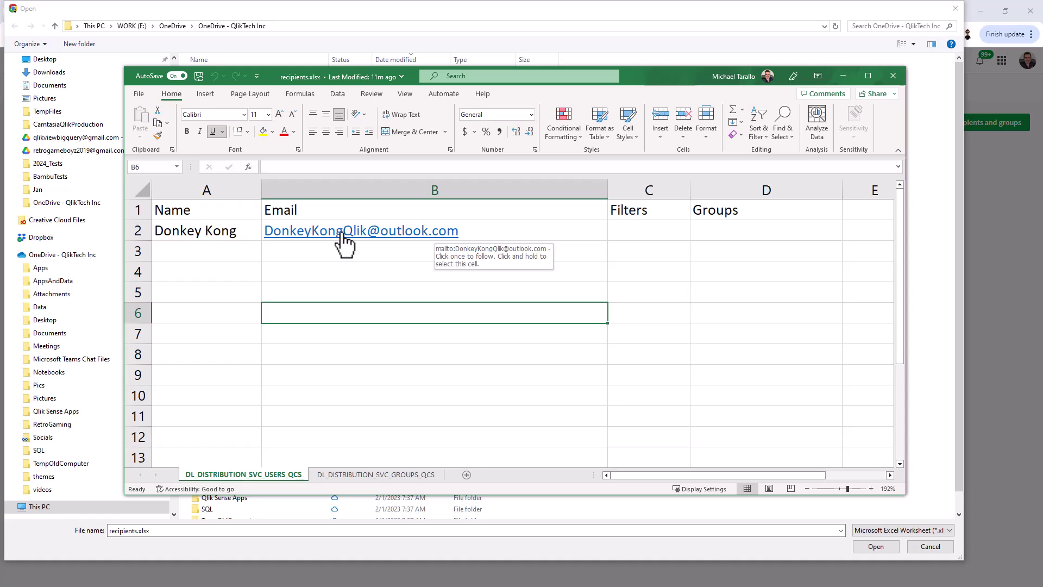
click(358, 475)
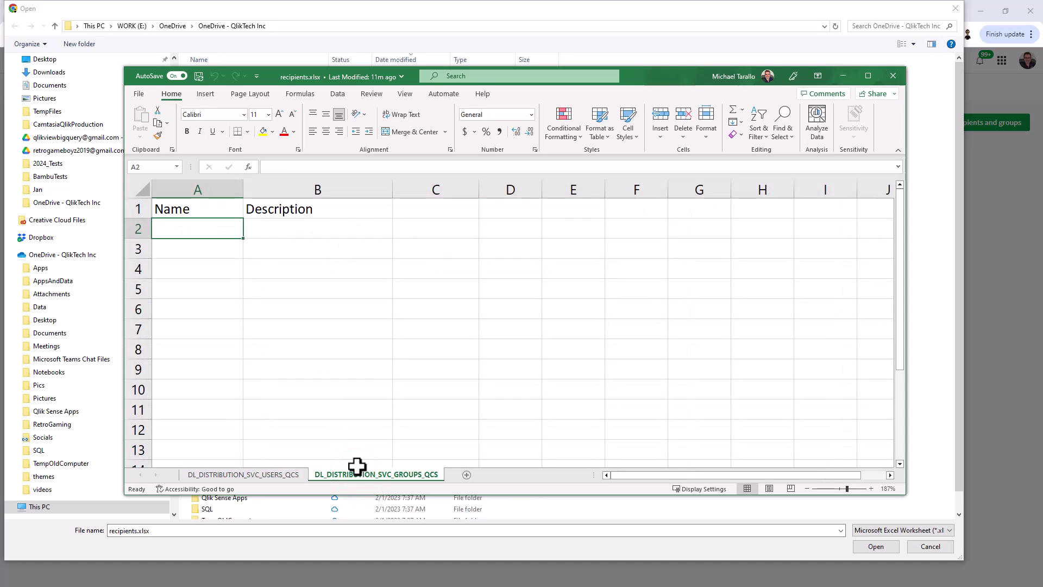
click(893, 76)
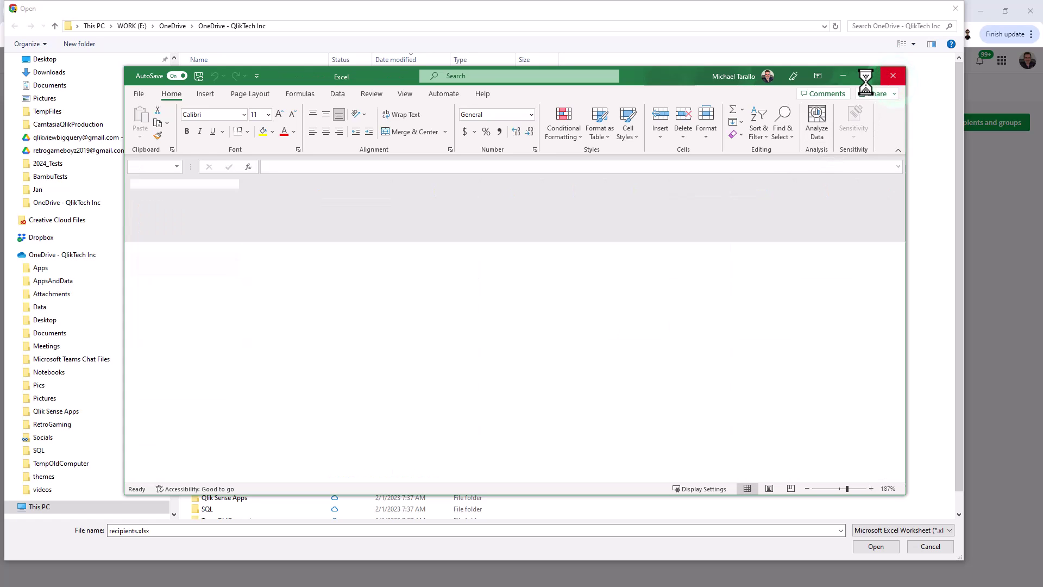
double_click(265, 86)
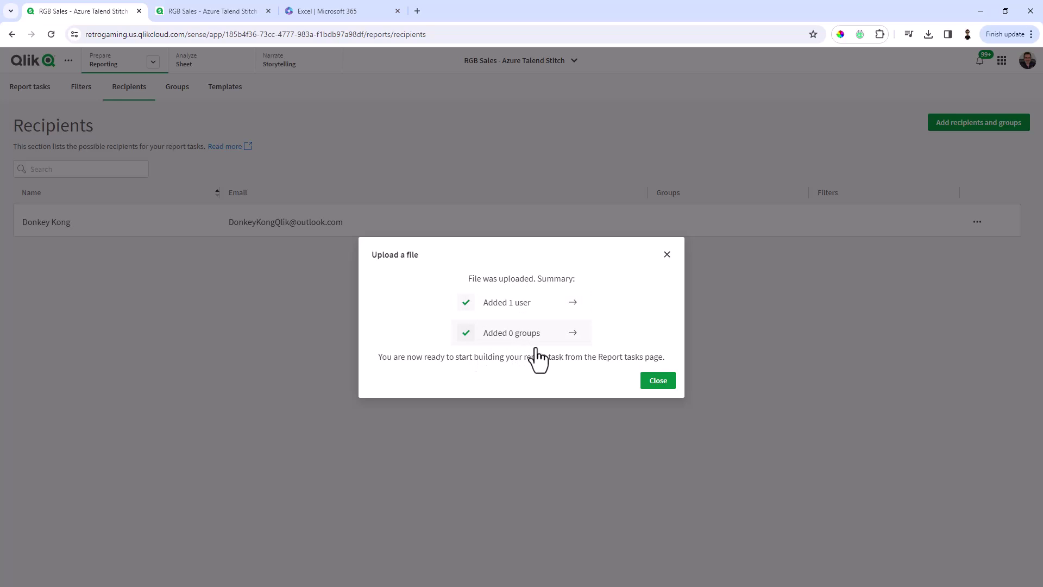
Close the upload summary reporting 1 user and 0 groups added
click(656, 381)
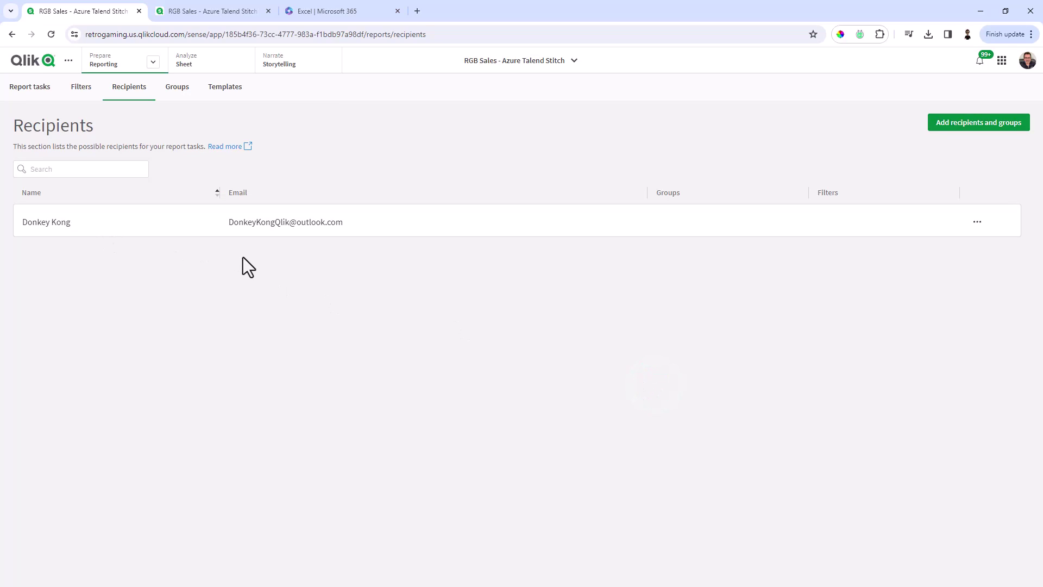
Open the Data load editor, reload it, and view the new Distribution List section
click(153, 62)
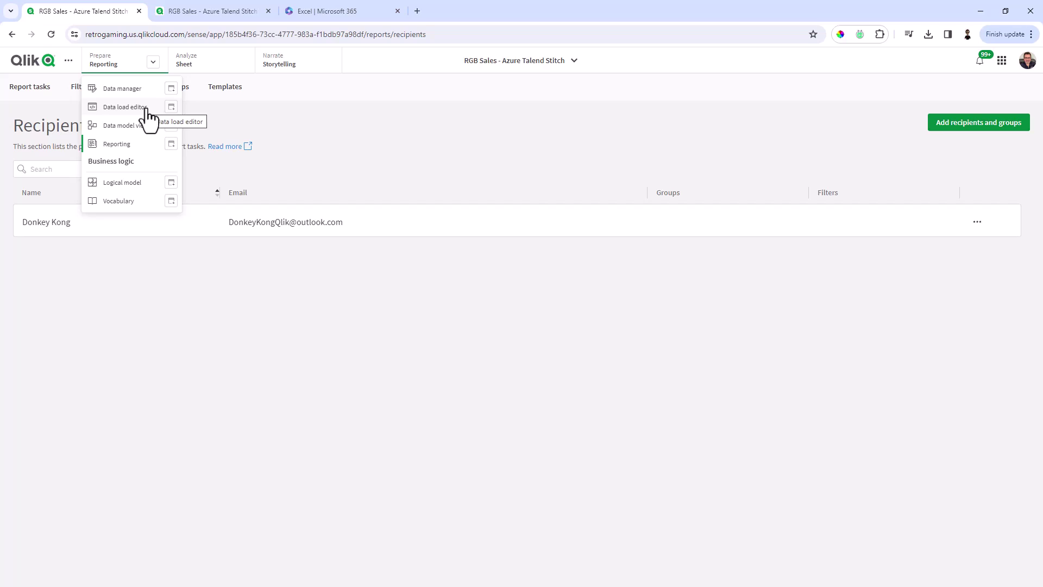
click(194, 15)
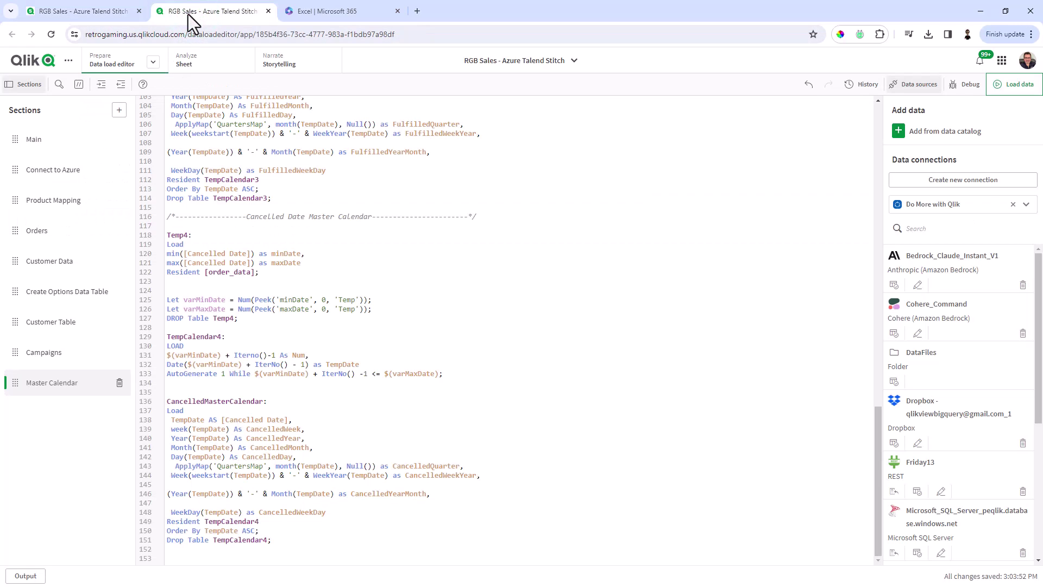
click(53, 34)
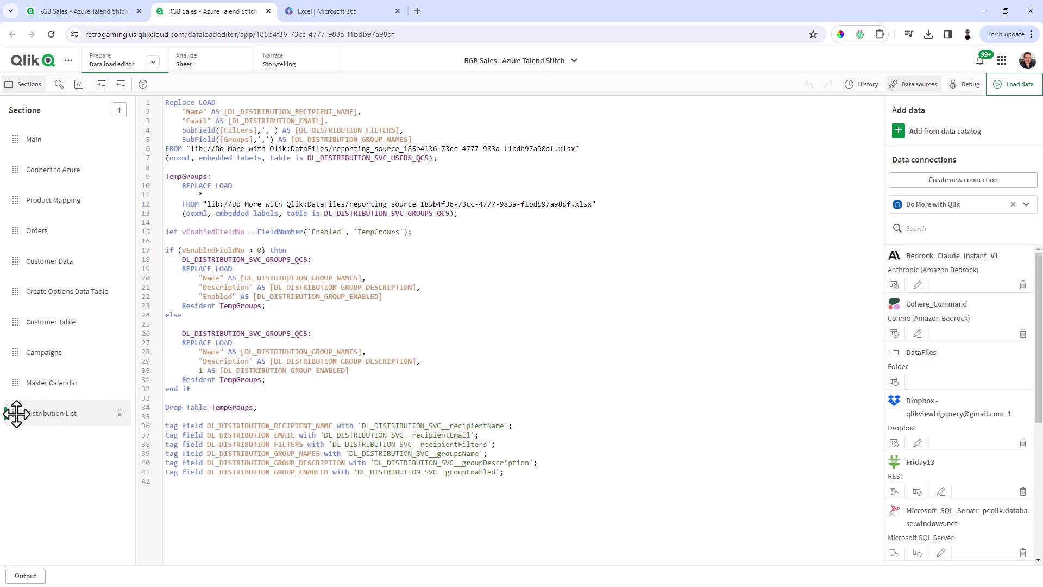
drag(14, 413, 59, 415)
Open the empty Reporting Templates page and briefly check the Excel template workbook
click(100, 12)
click(325, 289)
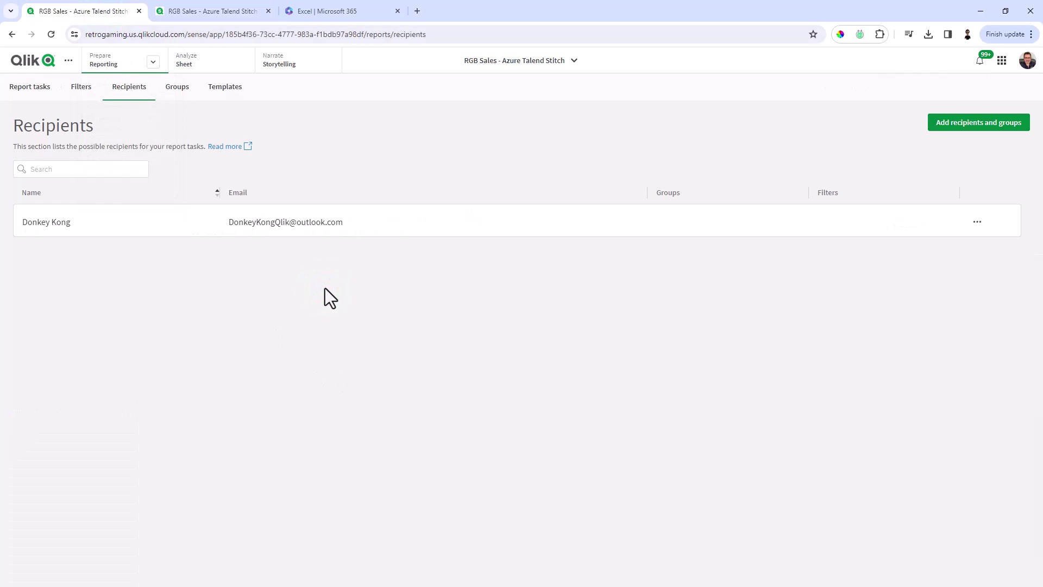
click(240, 88)
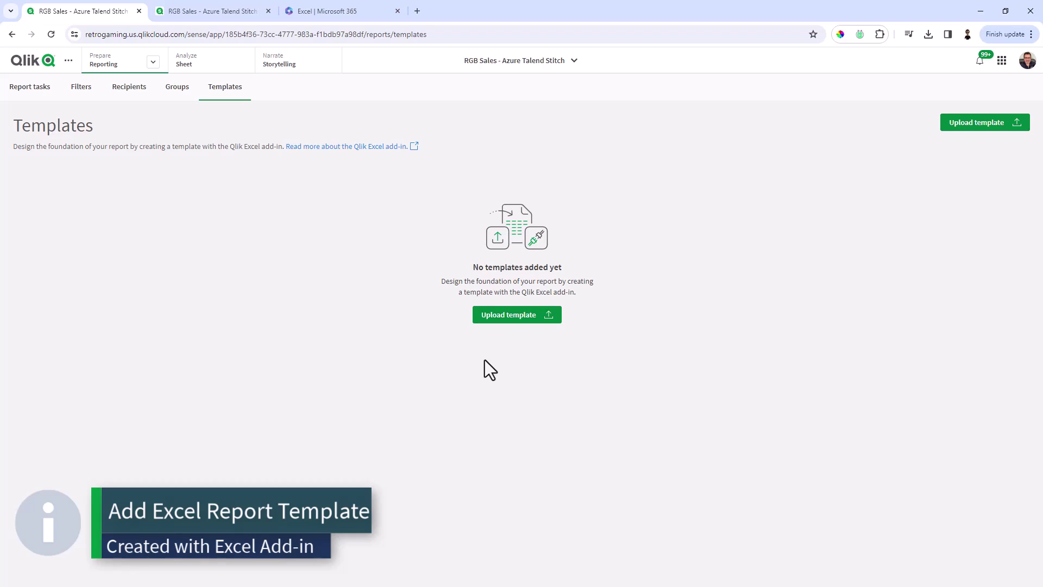
click(319, 12)
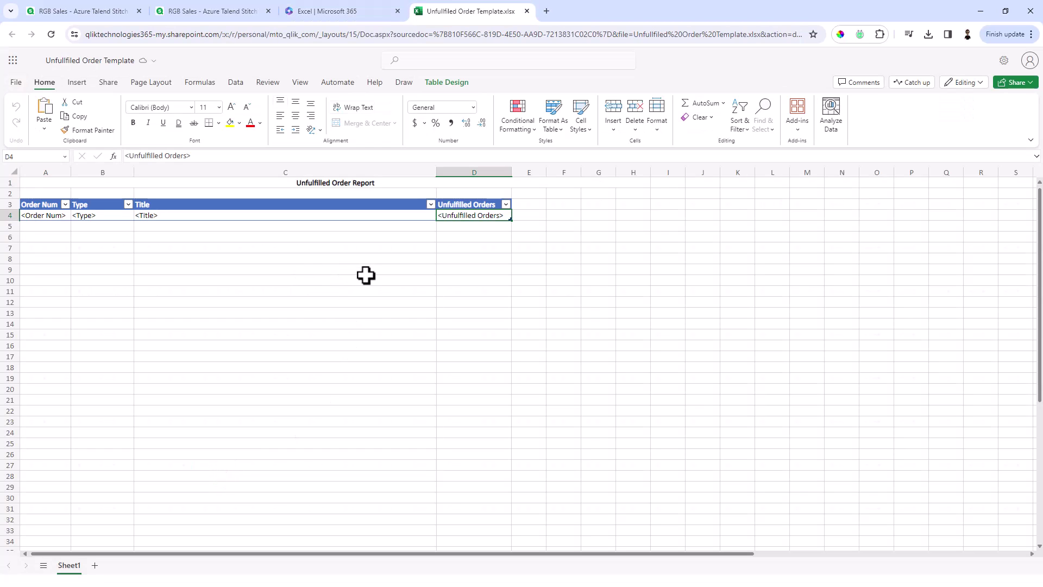
click(206, 11)
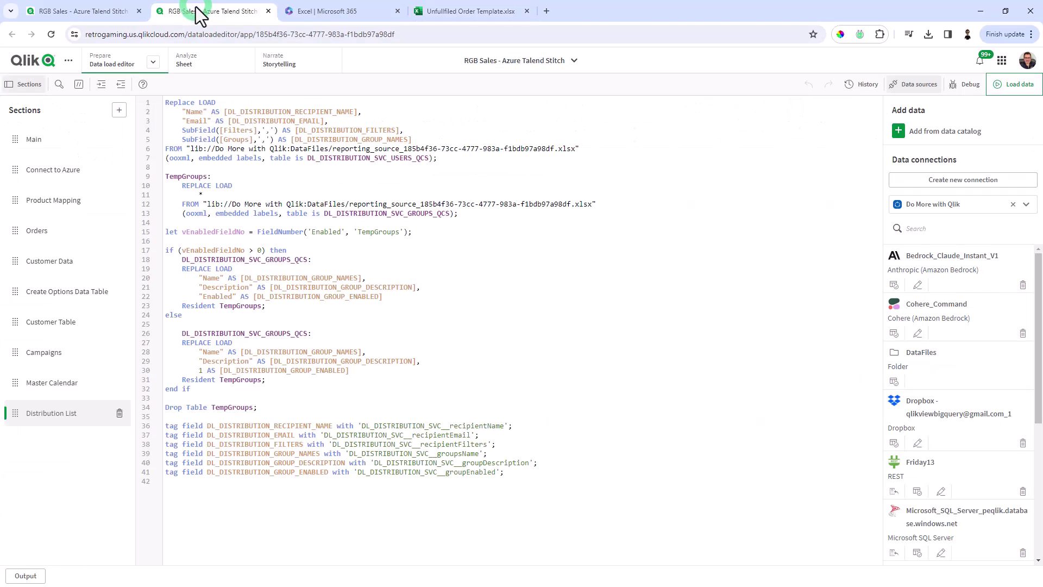
click(102, 11)
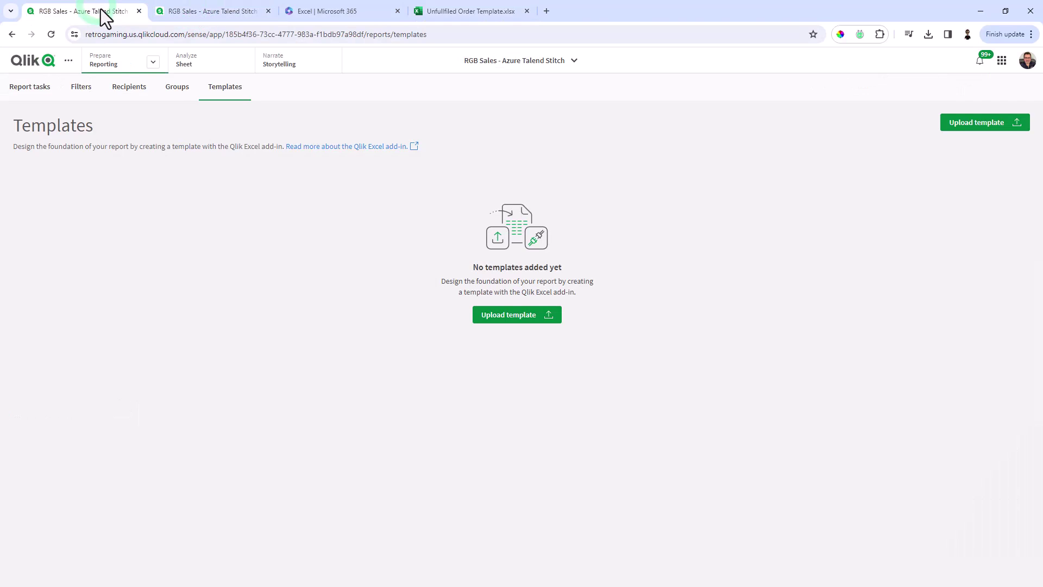
Upload Unfullfiled Order Template.xlsx as the app's report template
click(517, 316)
click(522, 360)
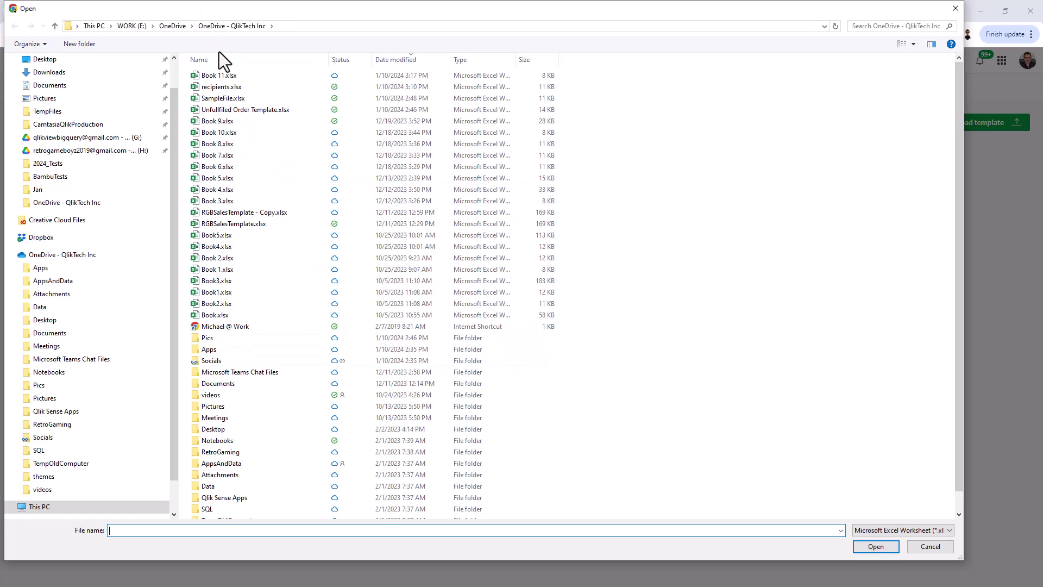
double_click(233, 111)
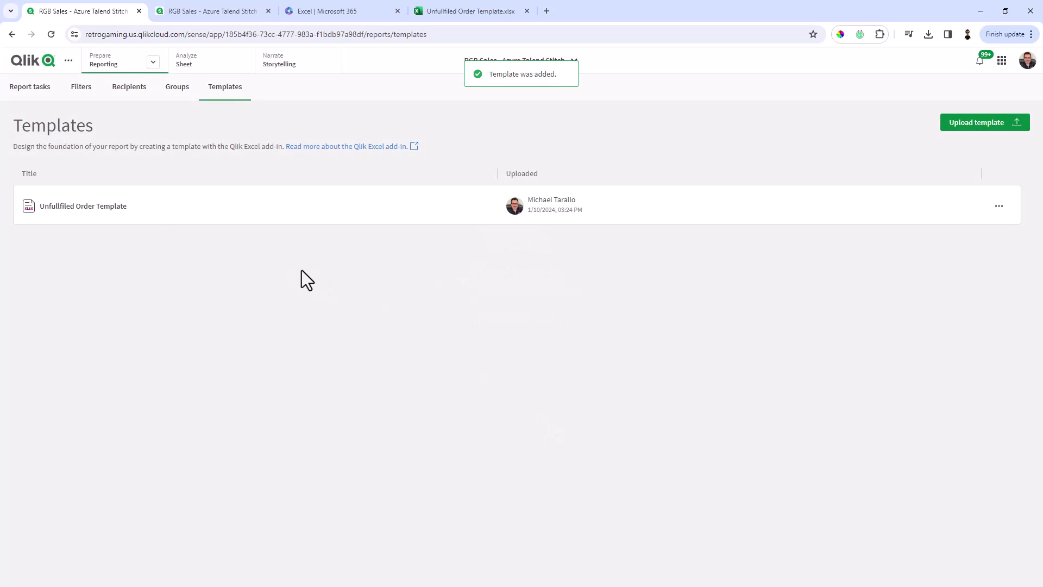
Create report task 'Unfulfilled Orders Report' using the existing unfulfilled order template
click(51, 92)
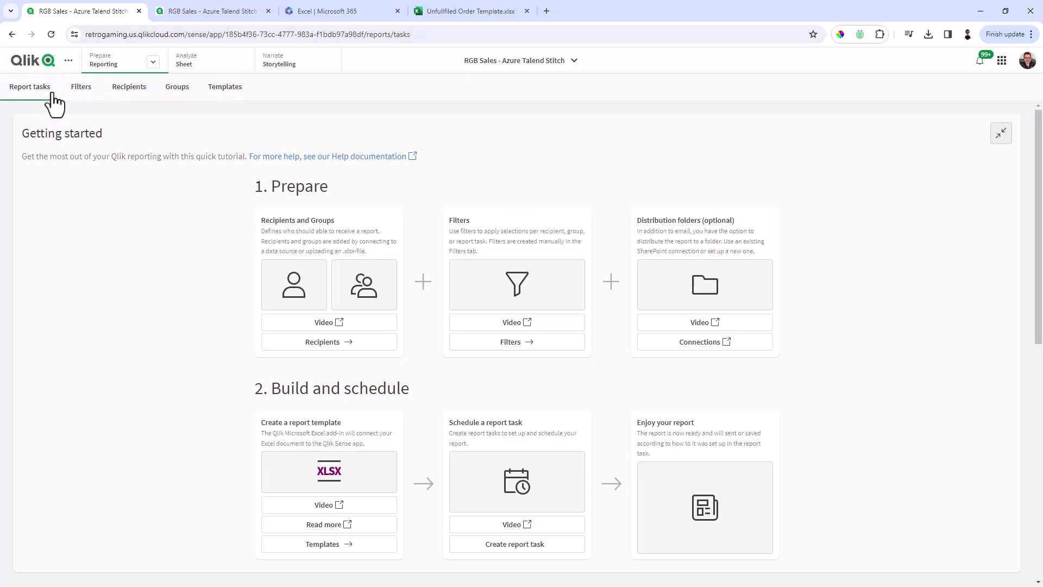
scroll(814, 432, down, 3)
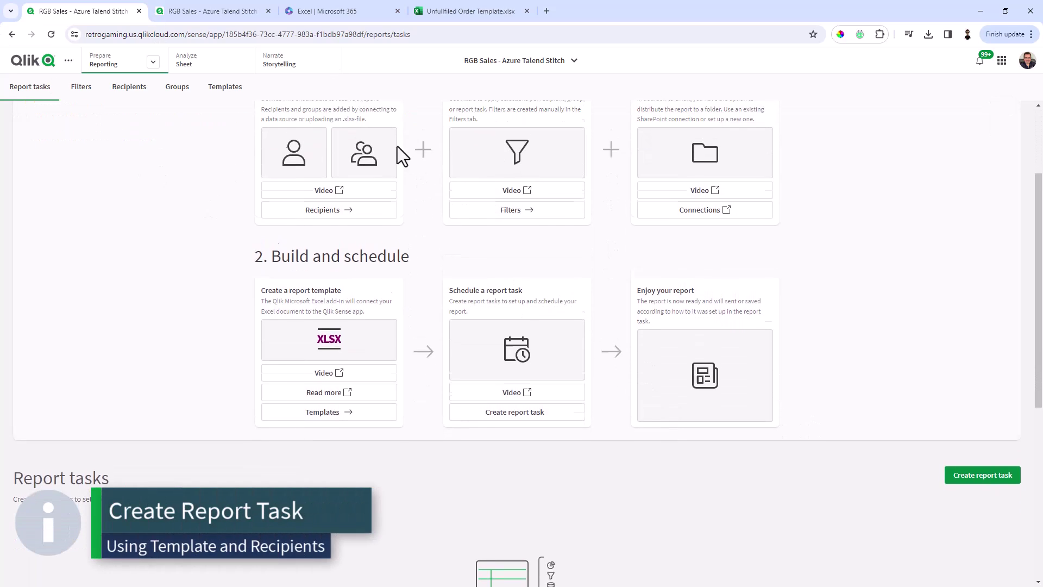
scroll(549, 228, up, 1)
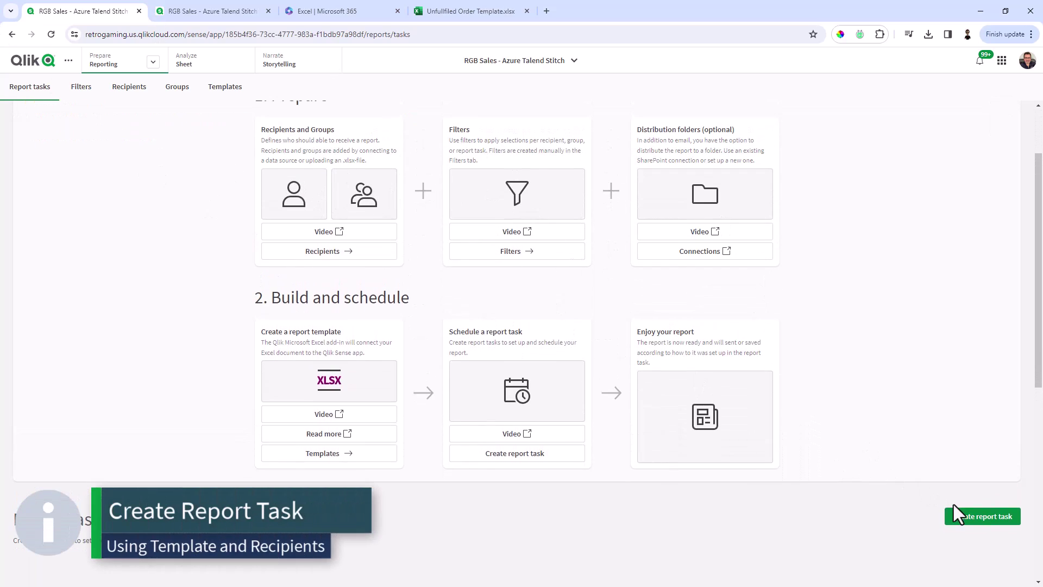
click(973, 521)
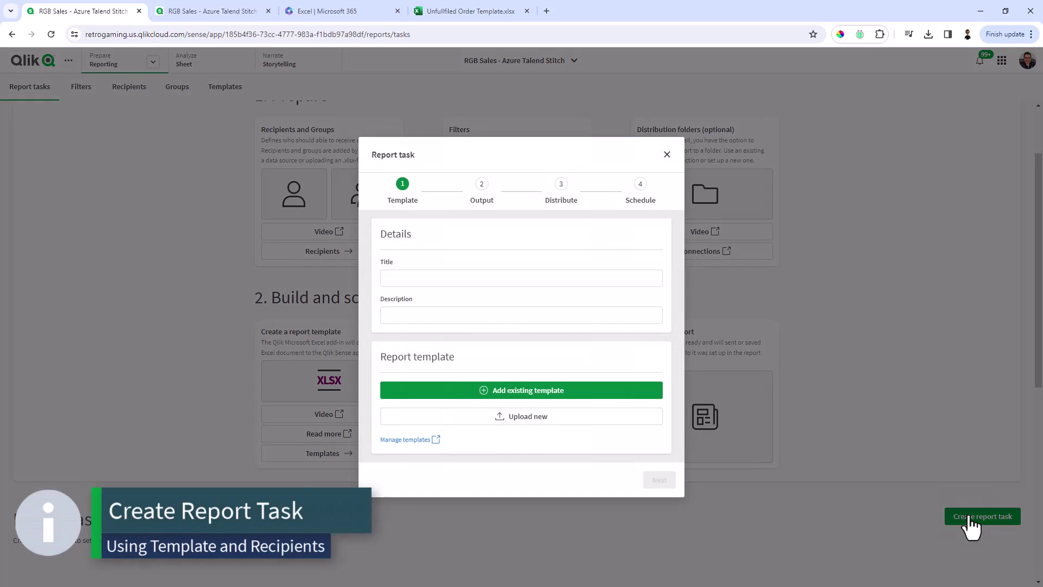
click(532, 276)
text(Unfu)
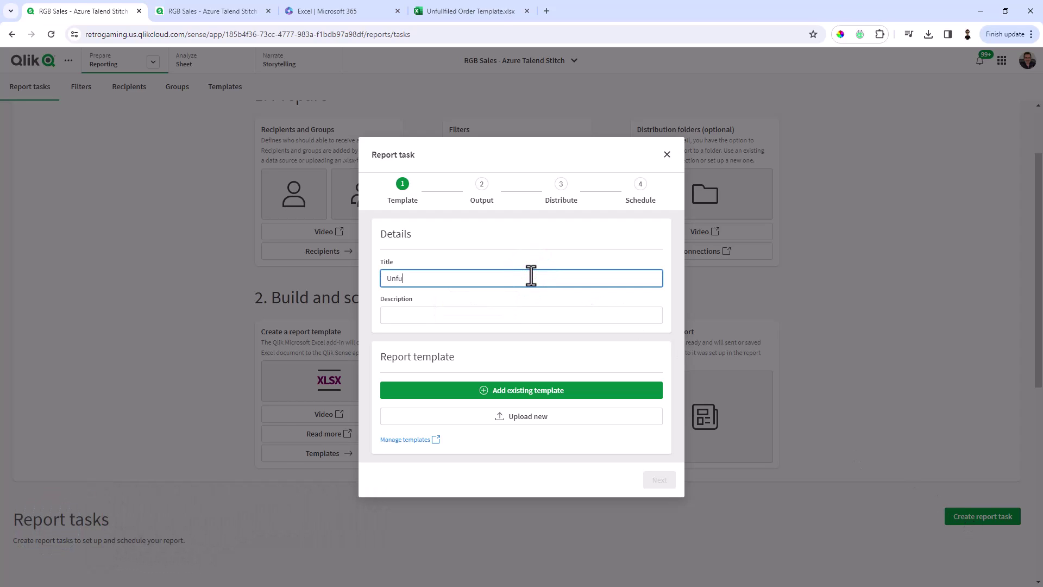
text(lfilled Orders Report)
click(516, 394)
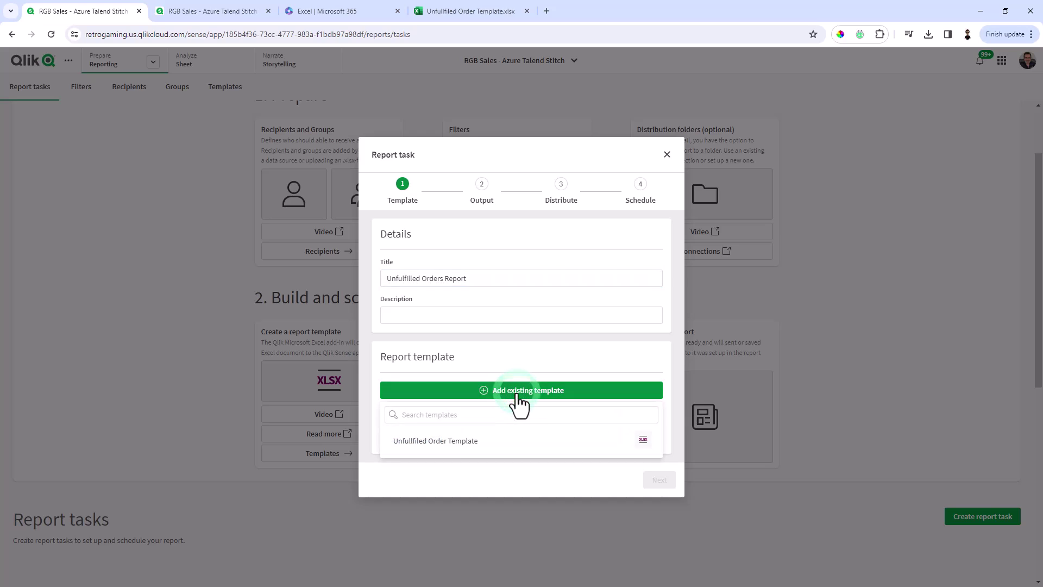
click(462, 441)
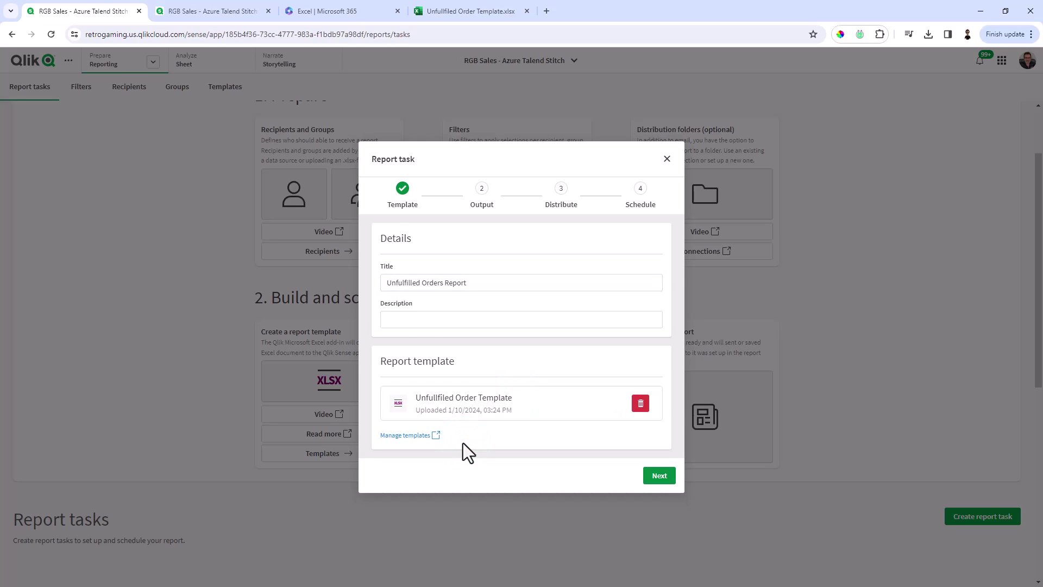
Name the output file unfulfilled_orders, keeping the yyyy-MM-dd_HH-mm timestamp format
click(659, 476)
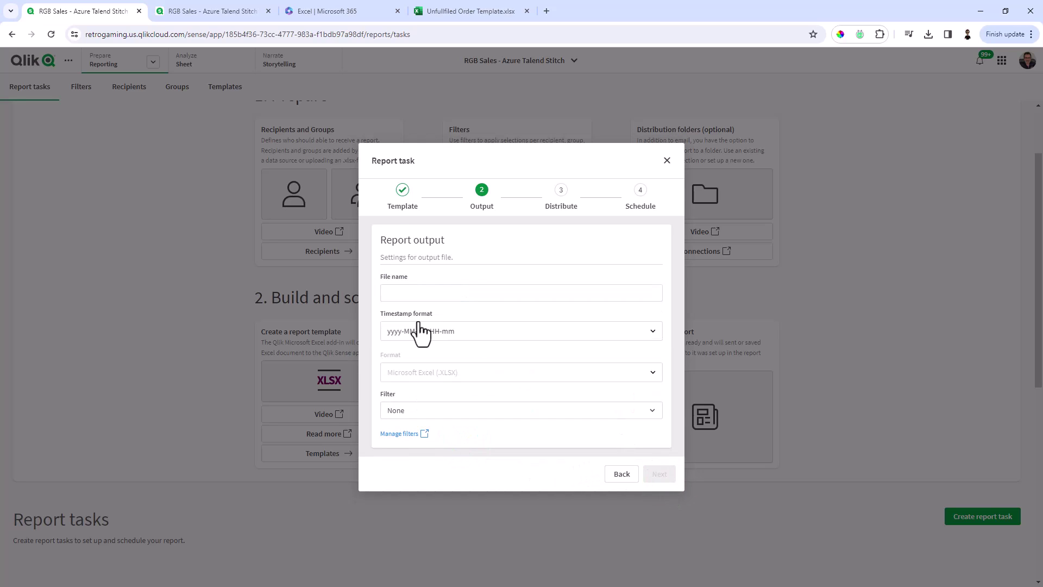
click(408, 292)
text(unfu)
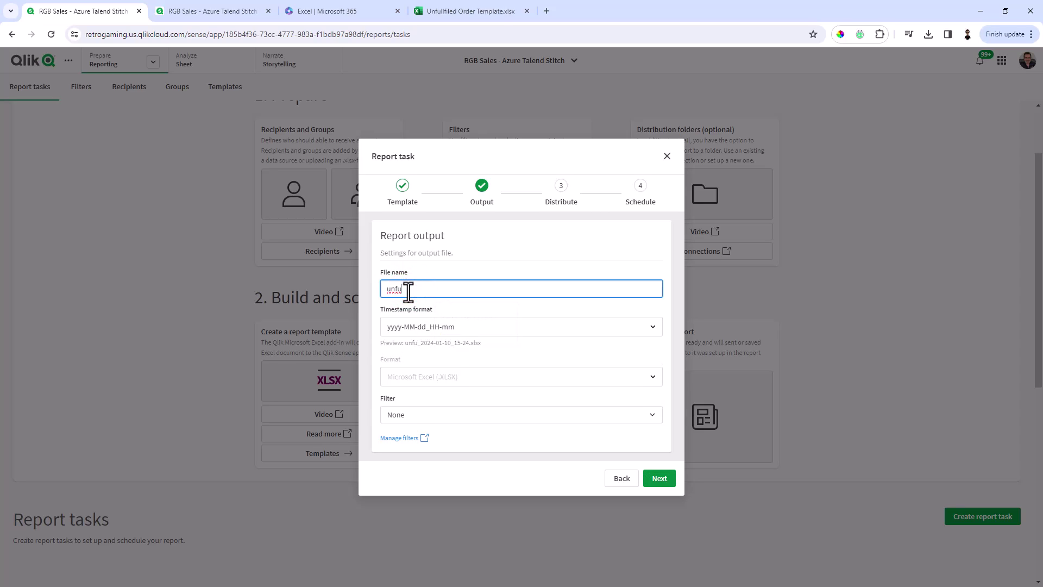
text(lfilled_orders)
click(458, 382)
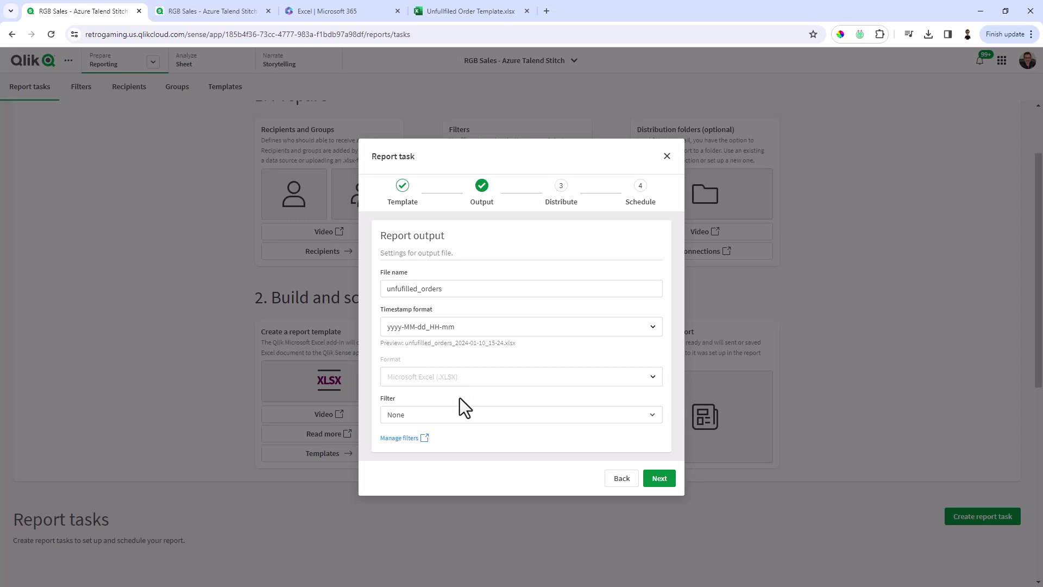
click(659, 480)
Add the matching user as email recipient and write the body 'check this out!!'
click(432, 236)
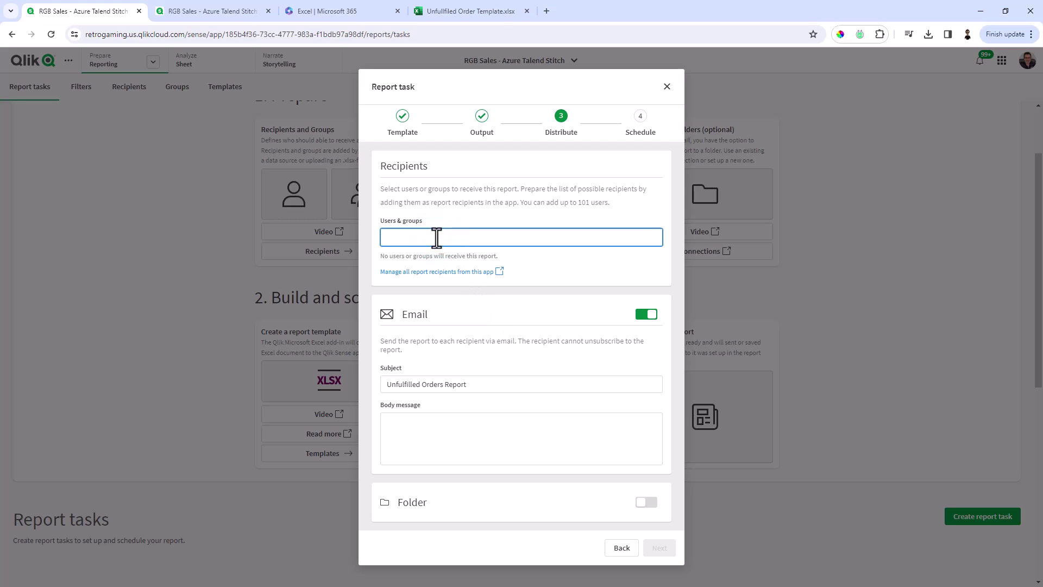
text(do)
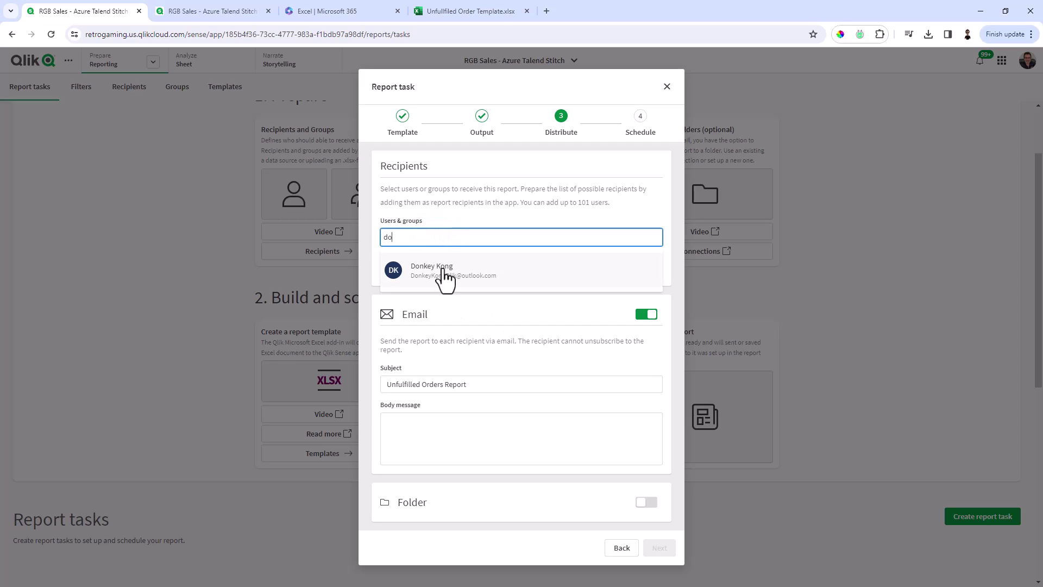
click(447, 277)
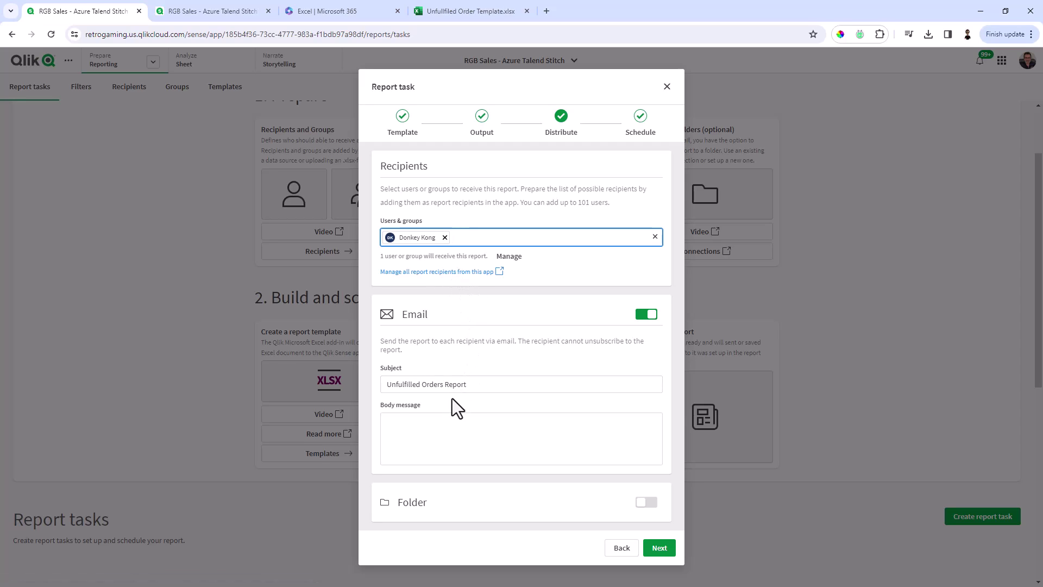
click(466, 438)
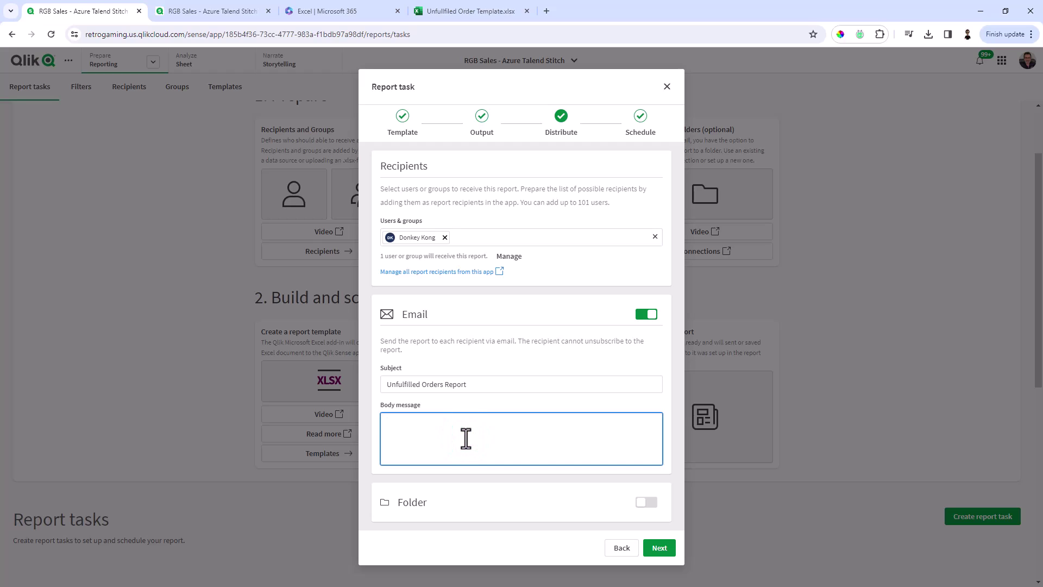
text(check this out!!)
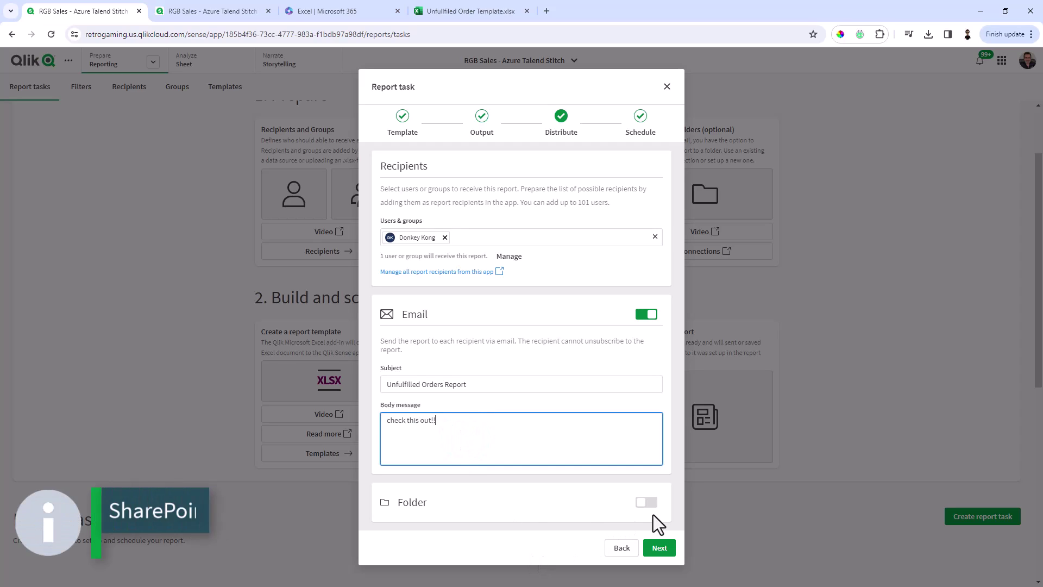
Try Folder distribution and its connection list, then turn Folder delivery back off
click(646, 501)
scroll(646, 508, down, 2)
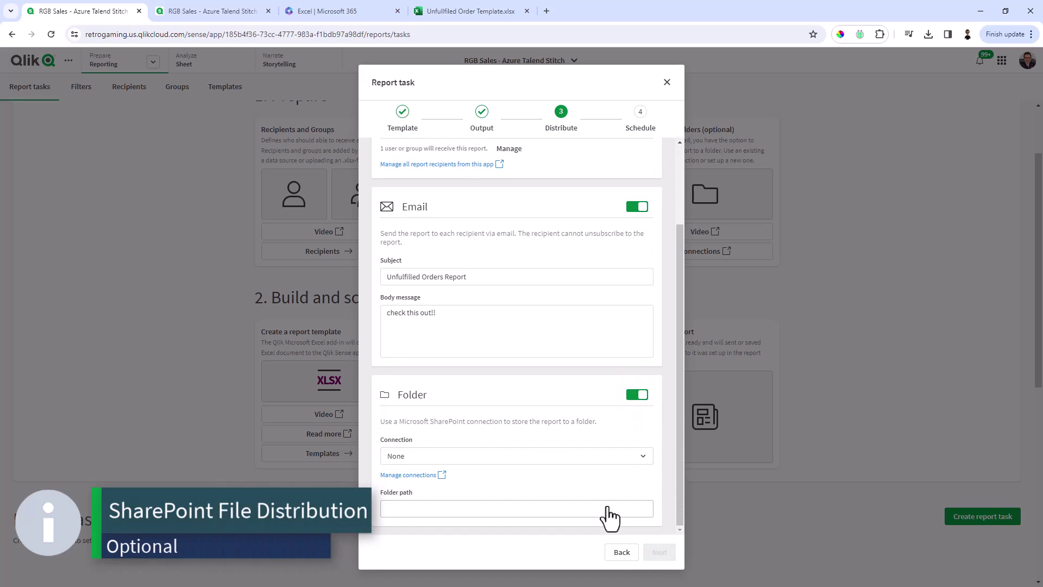
click(639, 455)
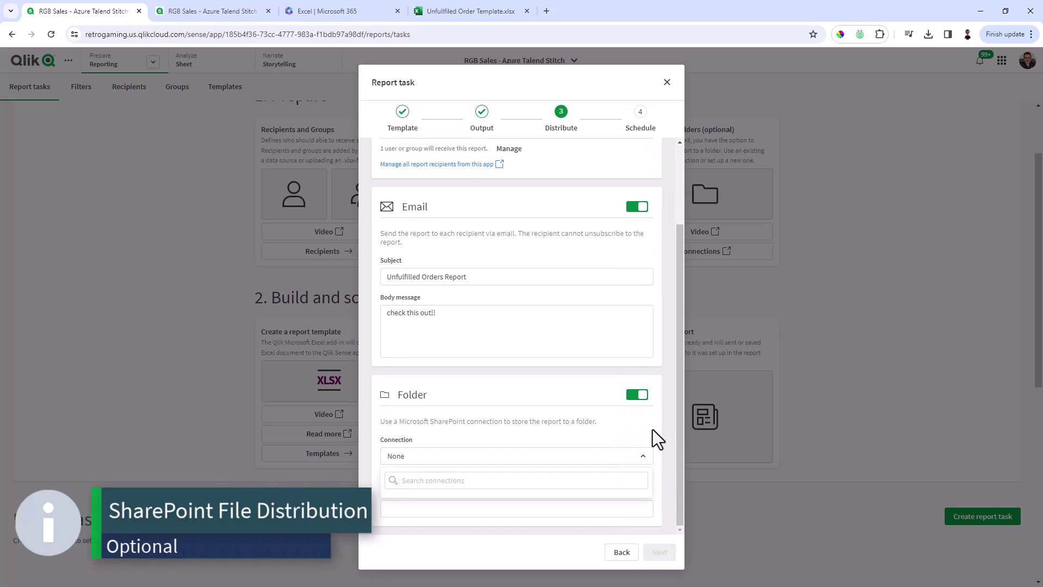
click(636, 394)
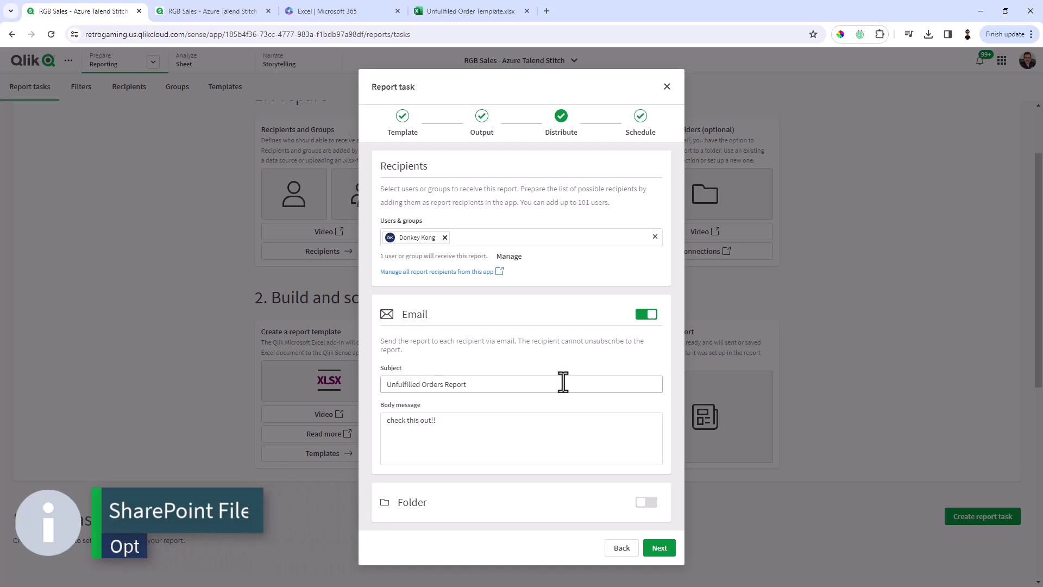
Save the task with the 'When data is refreshed' schedule and open its actions menu
click(658, 549)
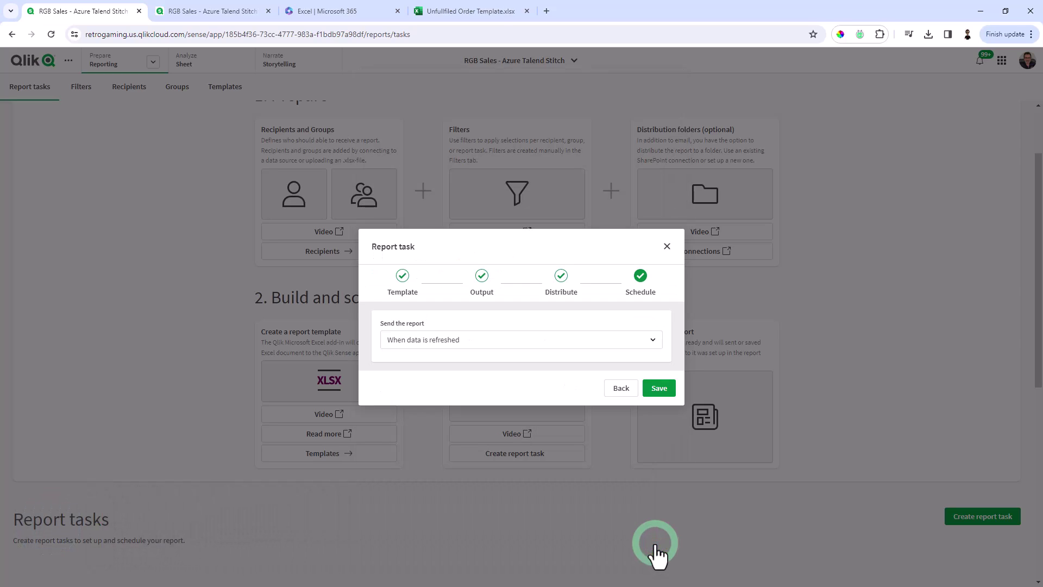
click(658, 390)
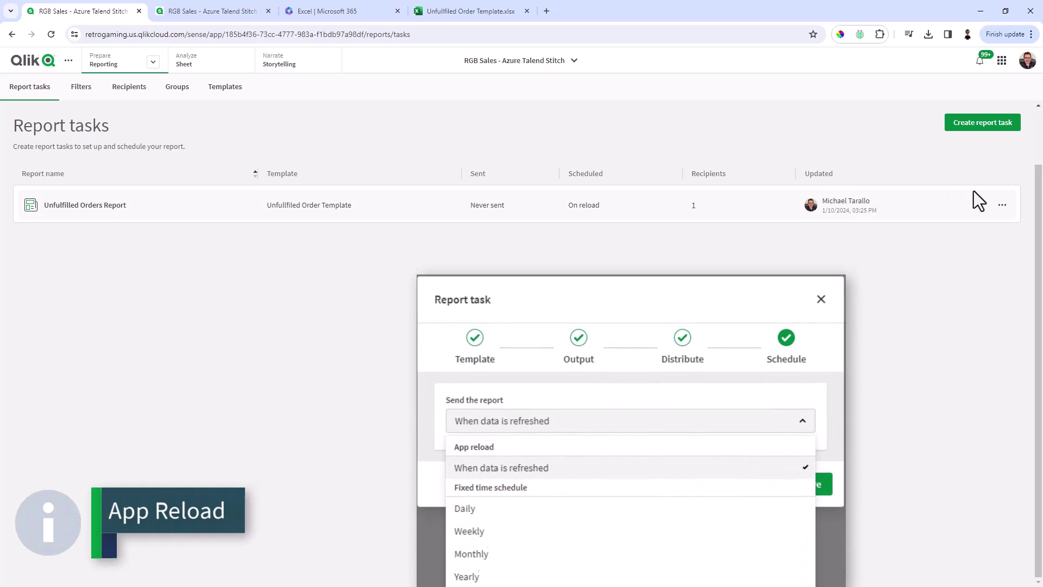
click(1002, 207)
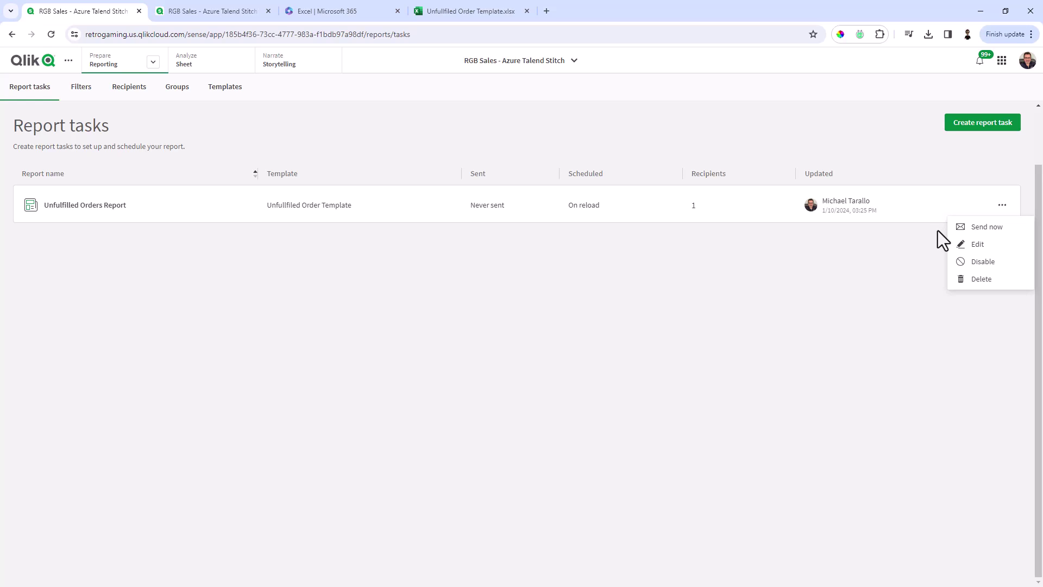
Send the report task now, then bring Outlook up and centre its window
click(970, 228)
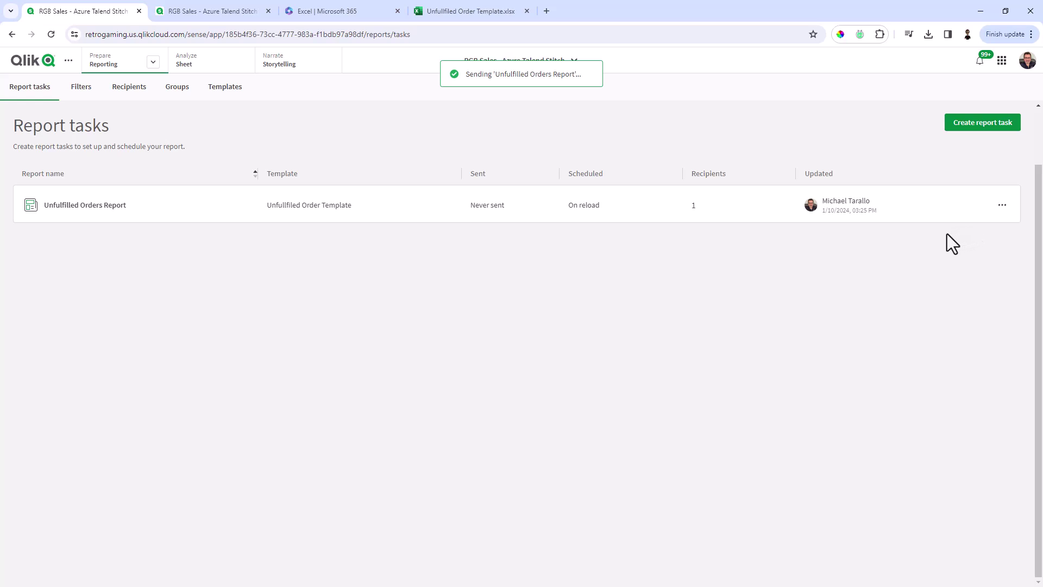
key(alt+Tab)
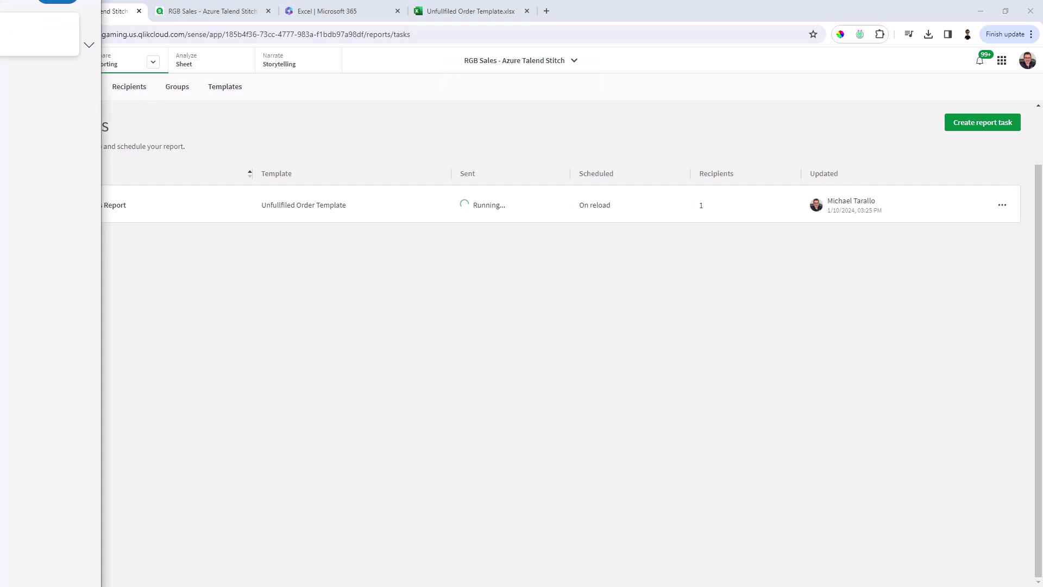
drag(203, 86, 517, 125)
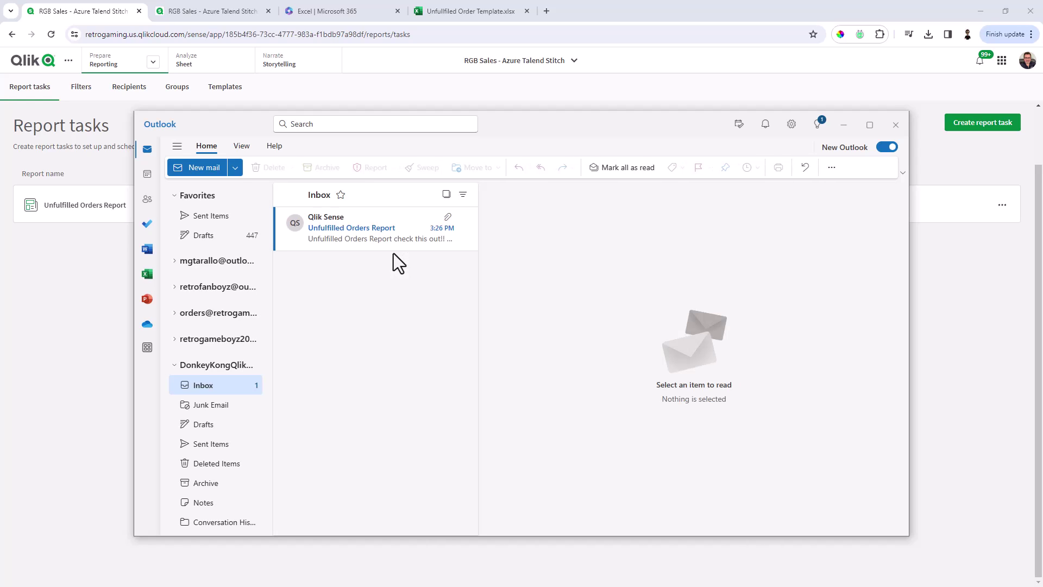
Open the Unfulfilled Orders Report email in the Outlook inbox
click(367, 231)
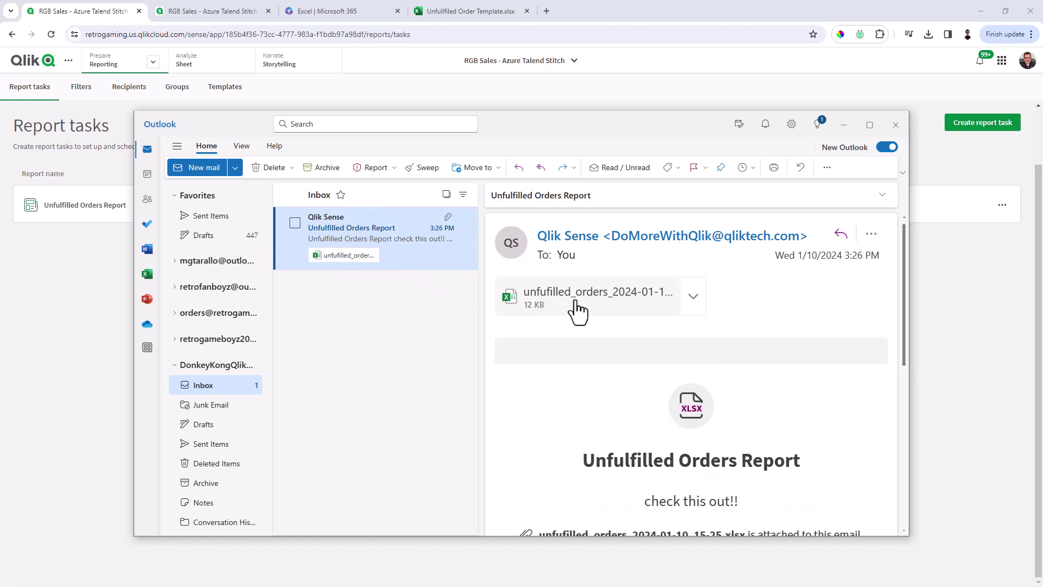
scroll(716, 416, down, 1)
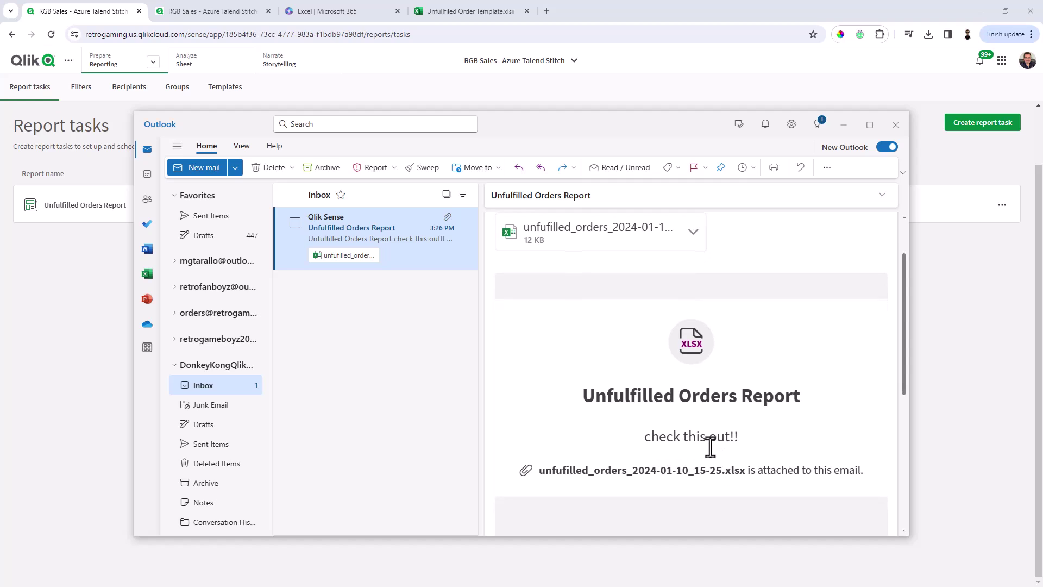
scroll(659, 415, up, 1)
Preview the unfulfilled_orders_2024-01-10_15-25.xlsx attachment and scroll through its order rows
click(581, 275)
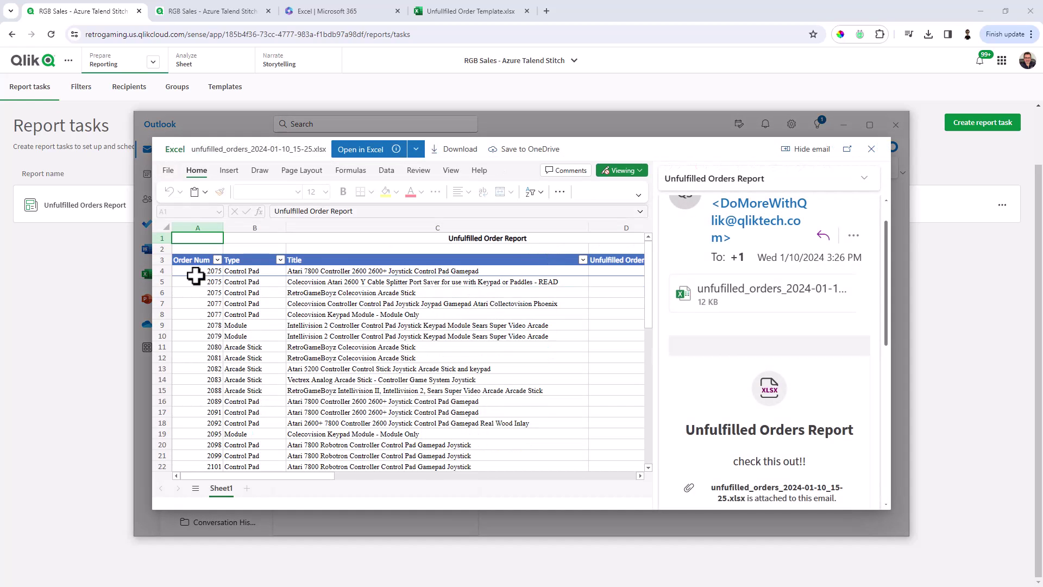
scroll(243, 290, down, 6)
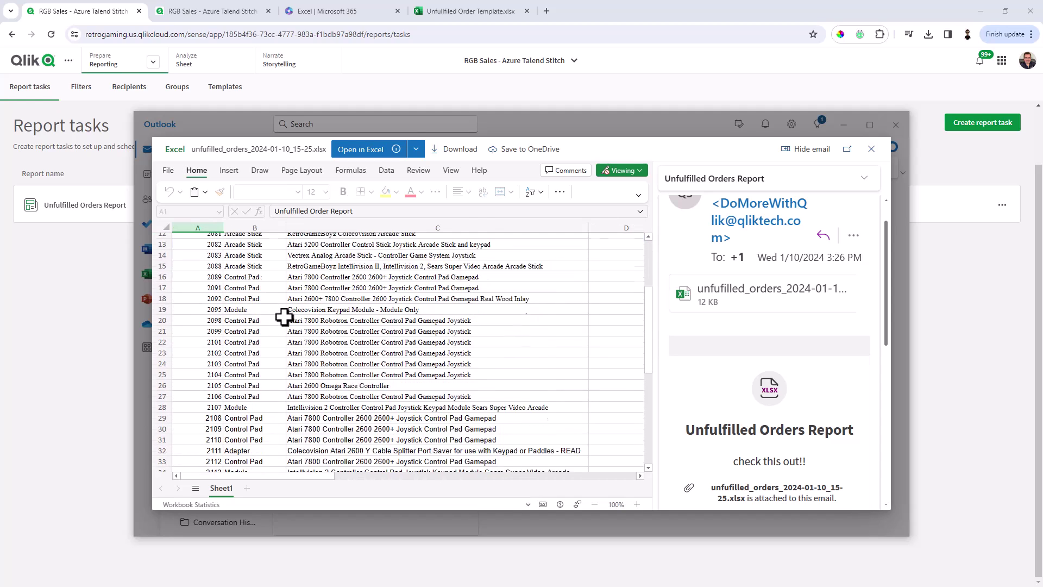
scroll(294, 327, up, 4)
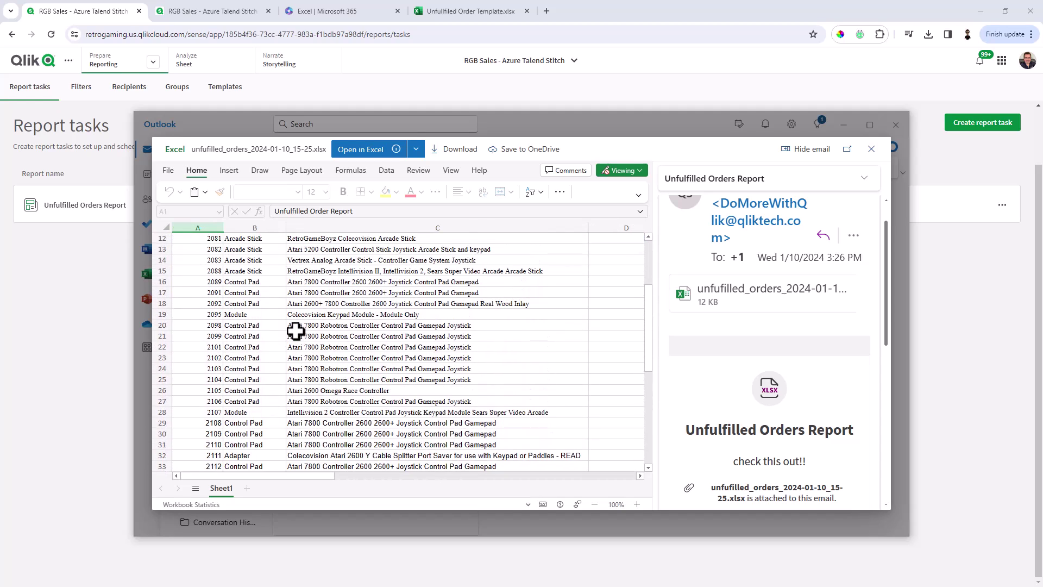
scroll(295, 330, up, 2)
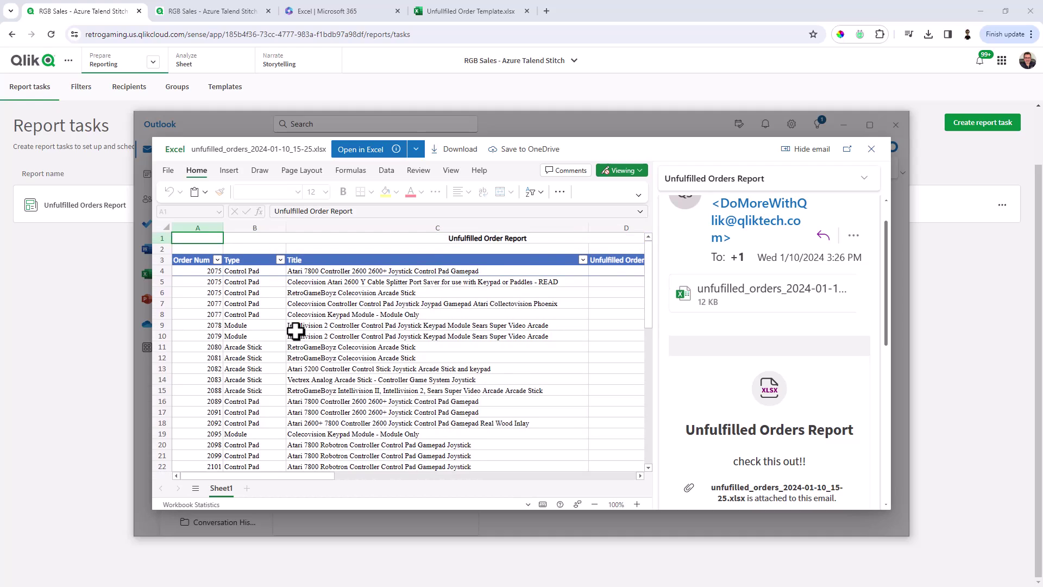